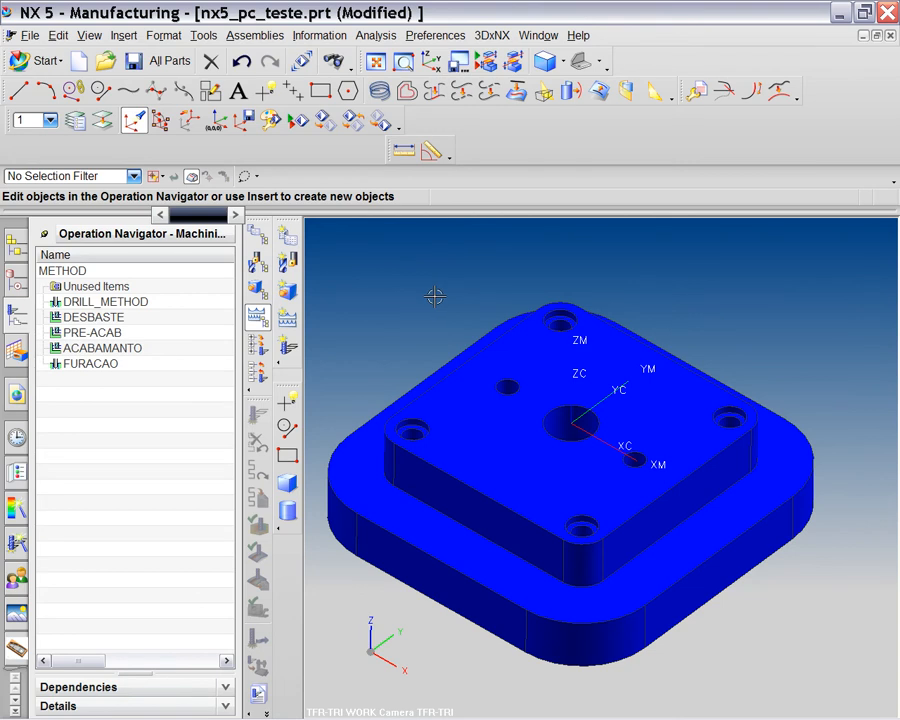
Switch the Operation Navigator to Program Order view to list NC_PROGRAM and PROGRAM.
left_click(257, 235)
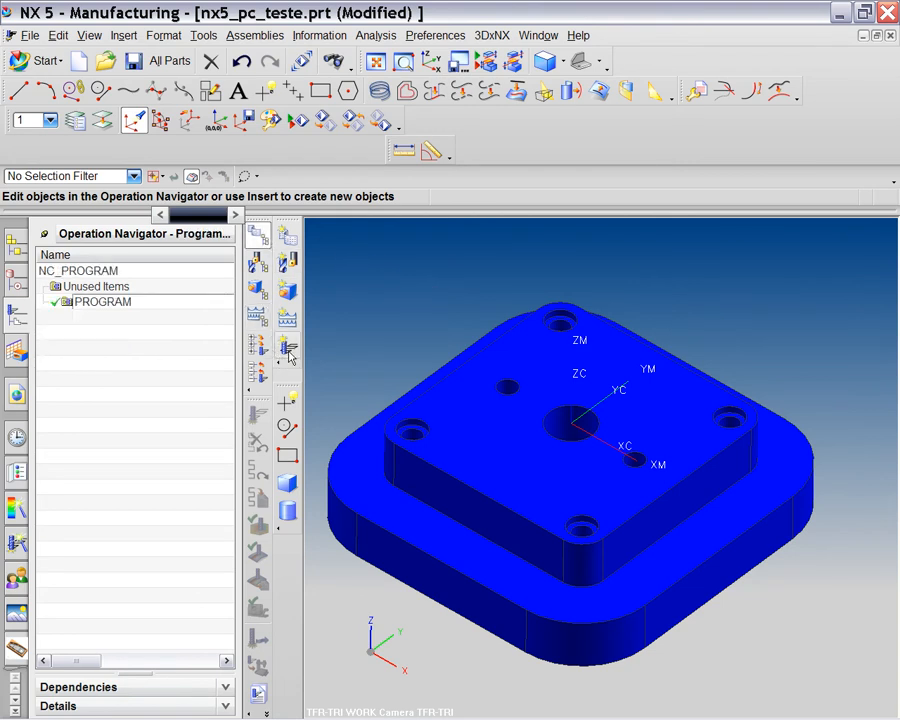
Set up a drill SPOT_DRILLING operation under PROGRAM with tool BROCA_CENTRO and WORKPIECE geometry.
left_click(288, 350)
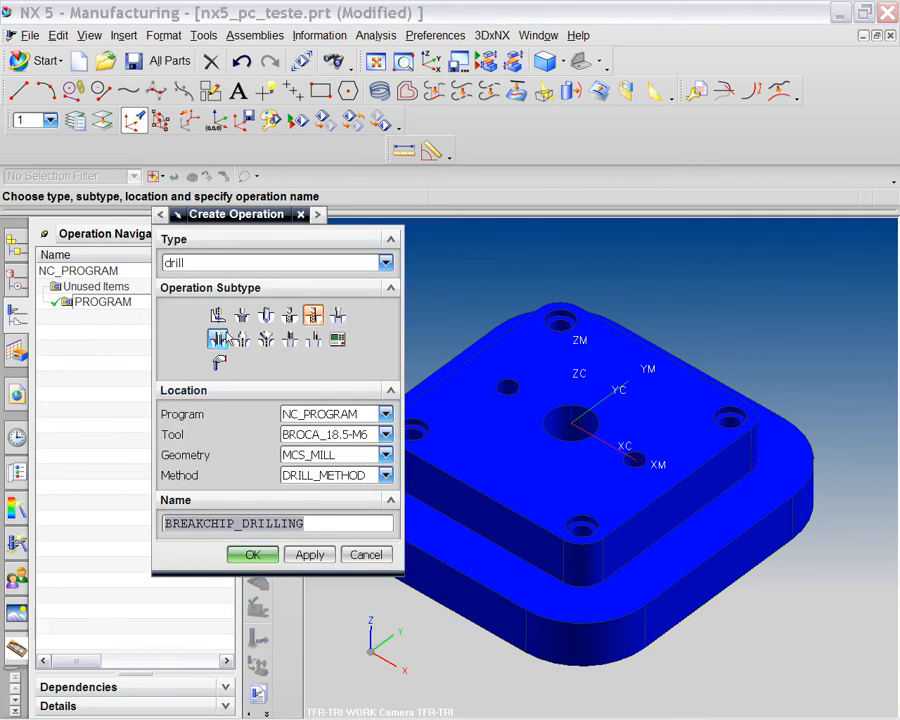
left_click(197, 263)
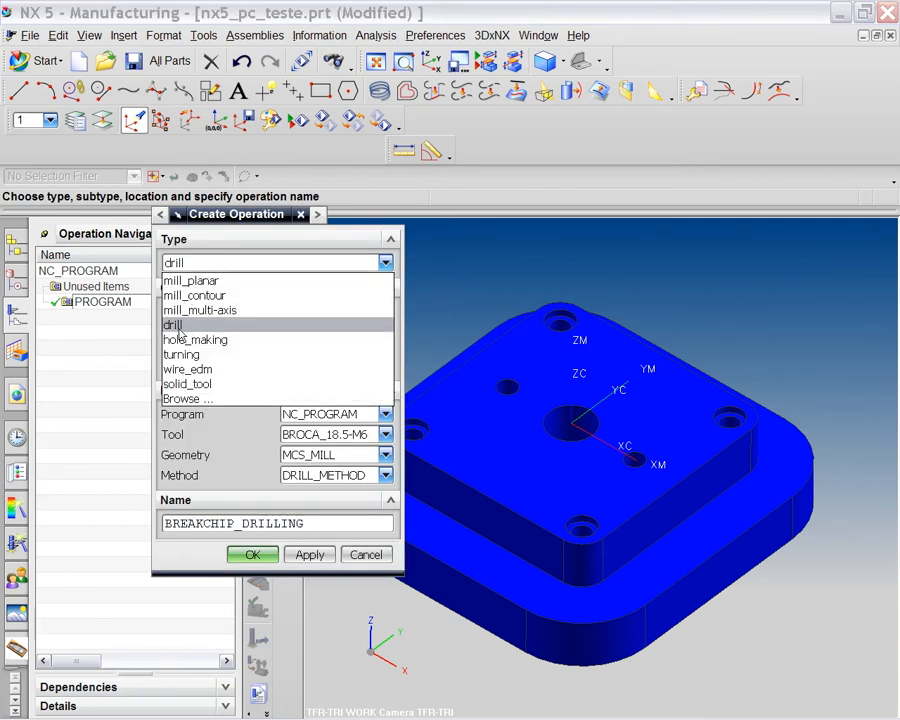
left_click(186, 330)
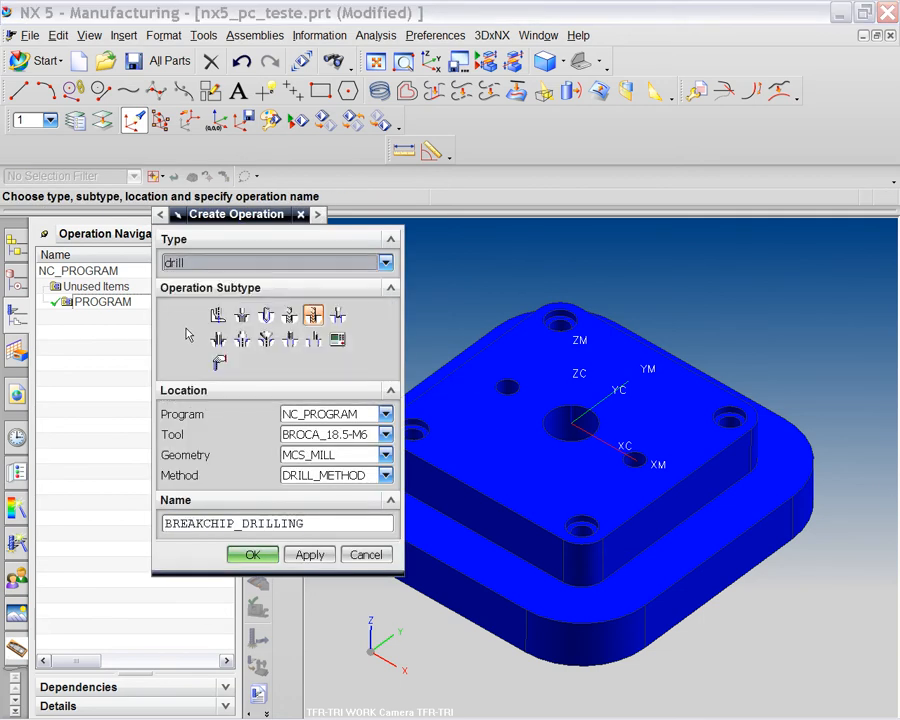
left_click(242, 317)
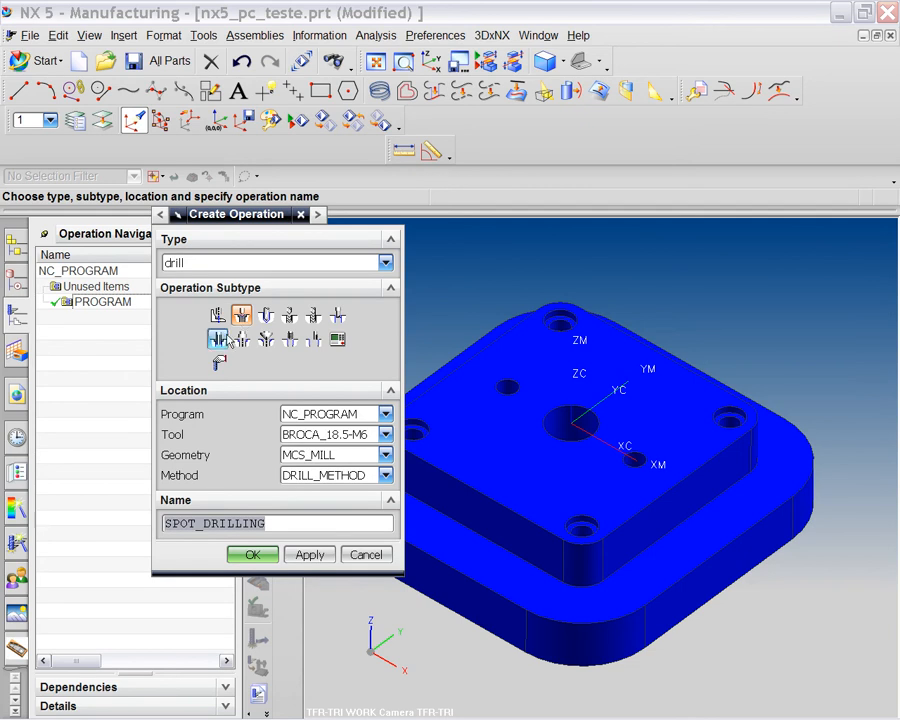
left_click(300, 414)
left_click(308, 462)
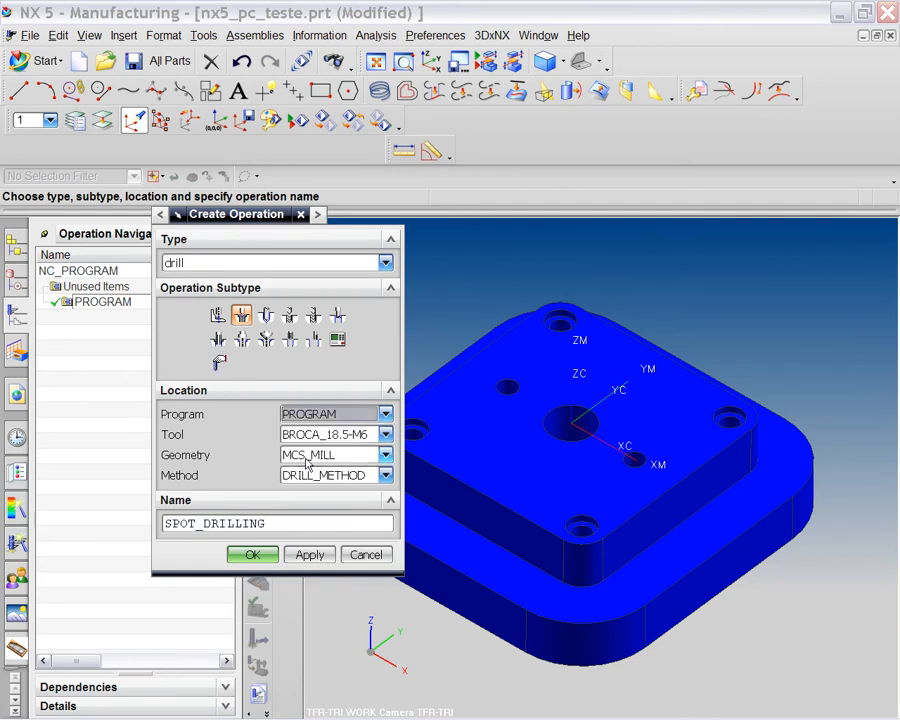
left_click(305, 437)
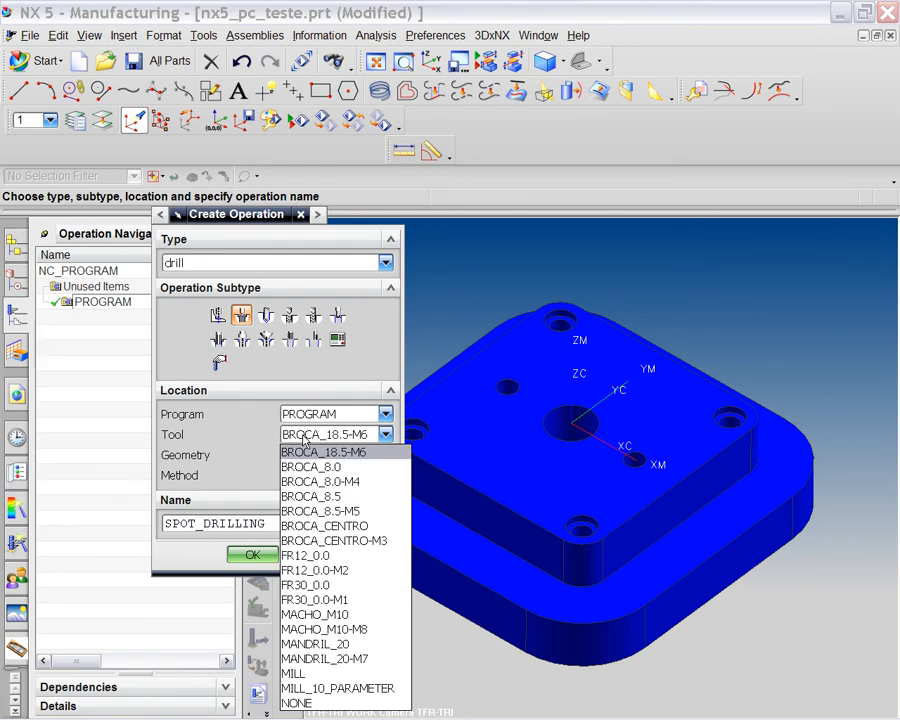
left_click(329, 527)
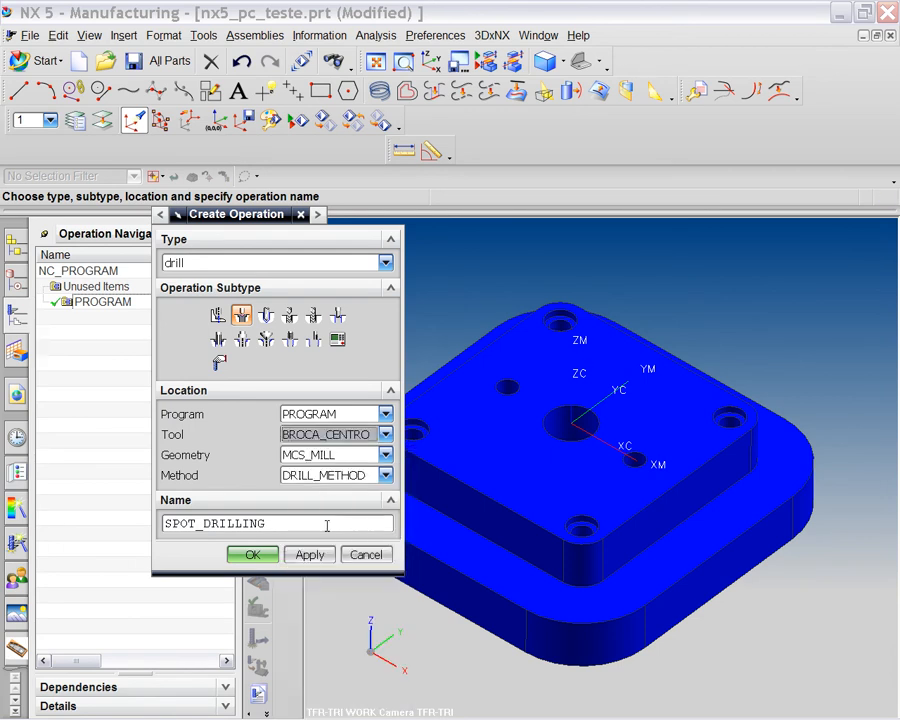
left_click(314, 457)
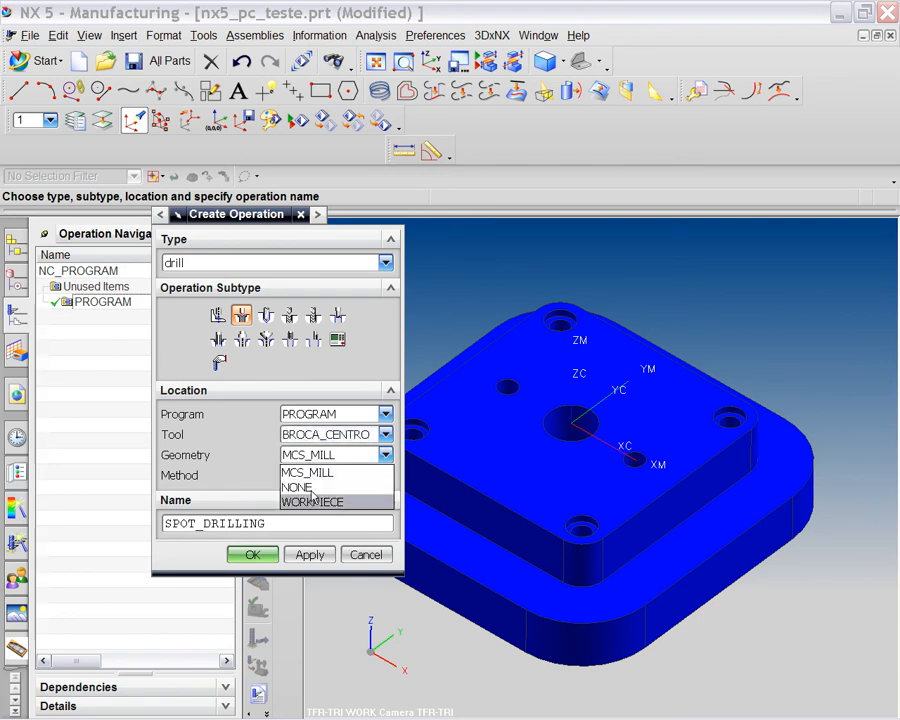
left_click(313, 504)
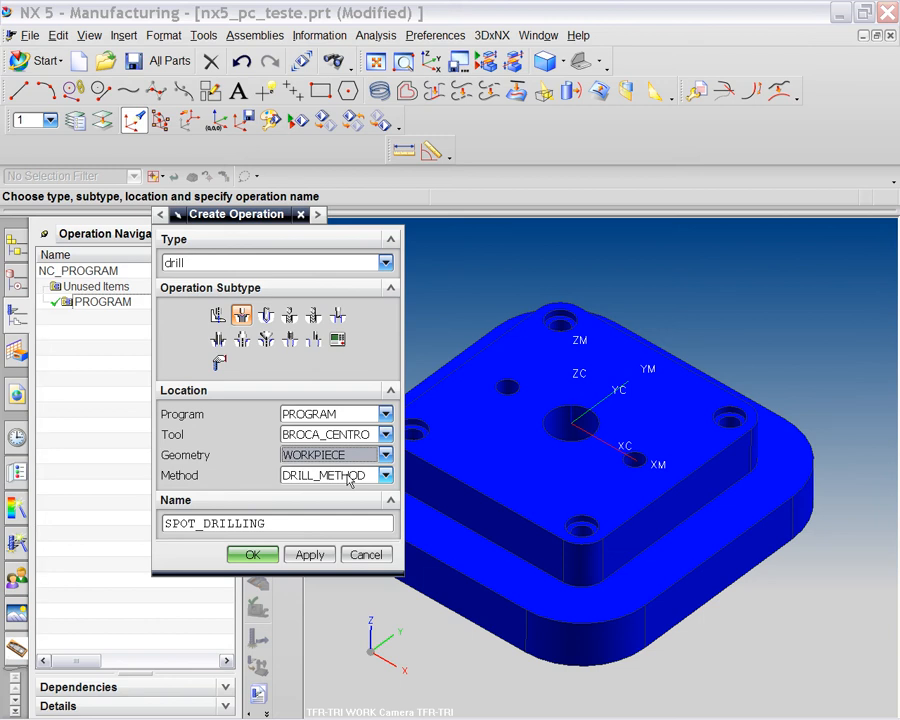
Name the new operation furos_de_centro and create it.
left_click_drag(265, 523, 163, 530)
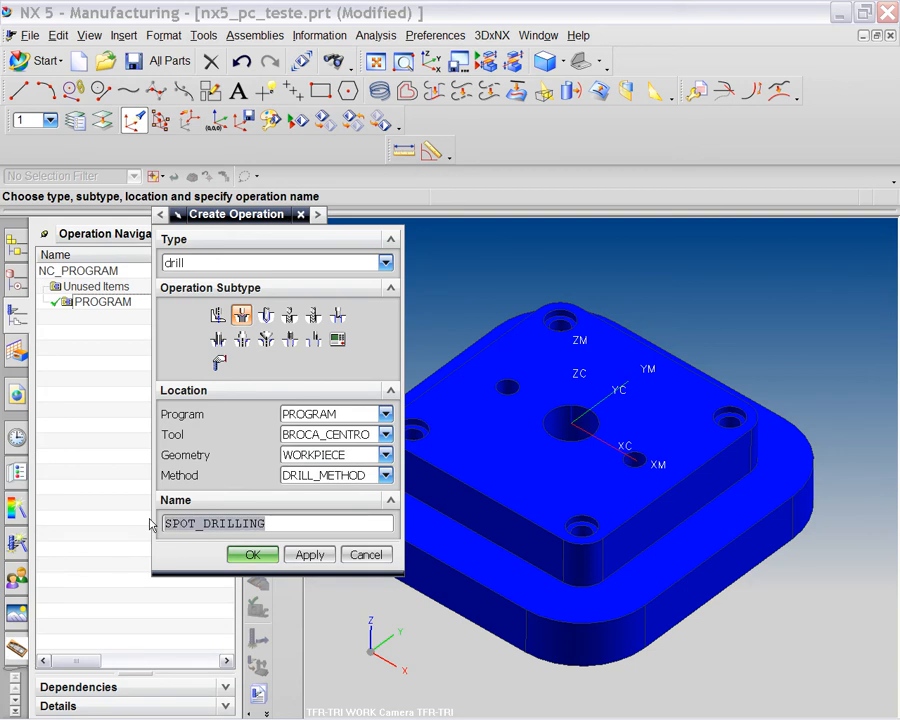
type("`furoi")
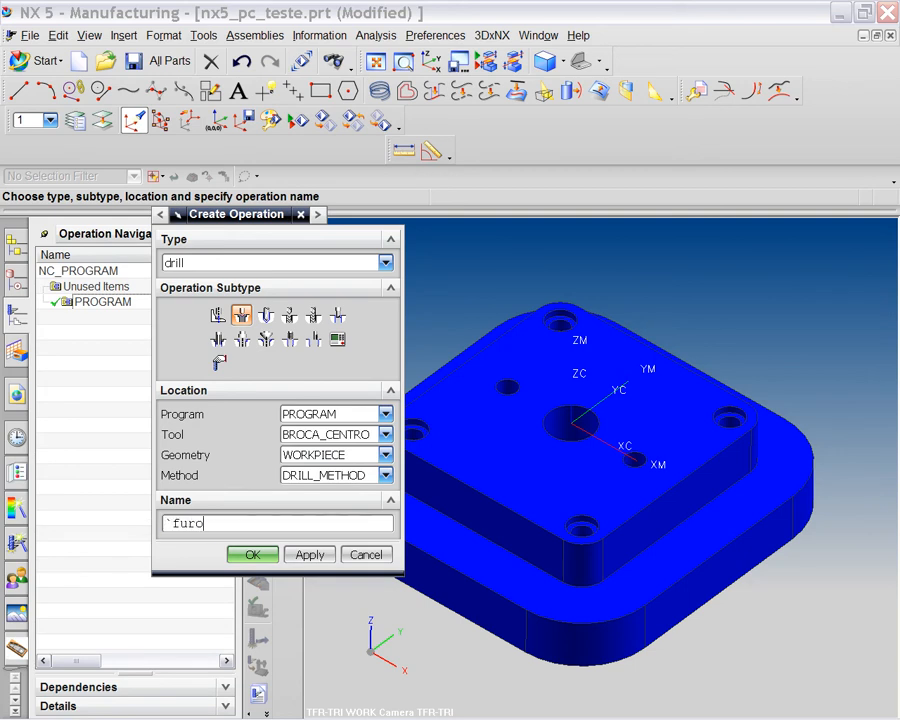
key("BackSpace")
key("BackSpace")
key("BackSpace")
key("BackSpace")
type("furos_de_centro")
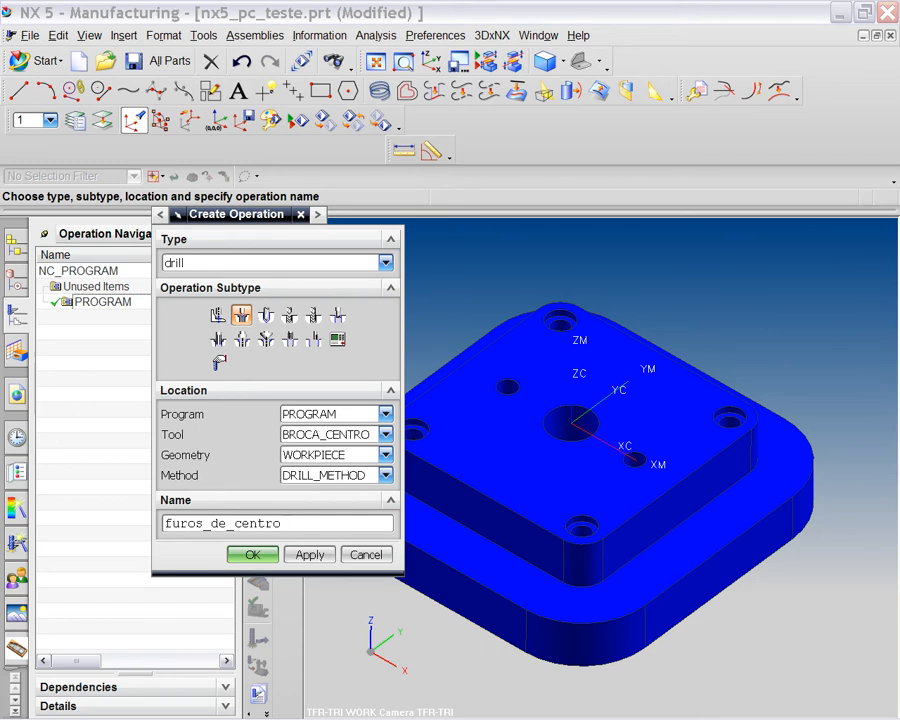
key("Return")
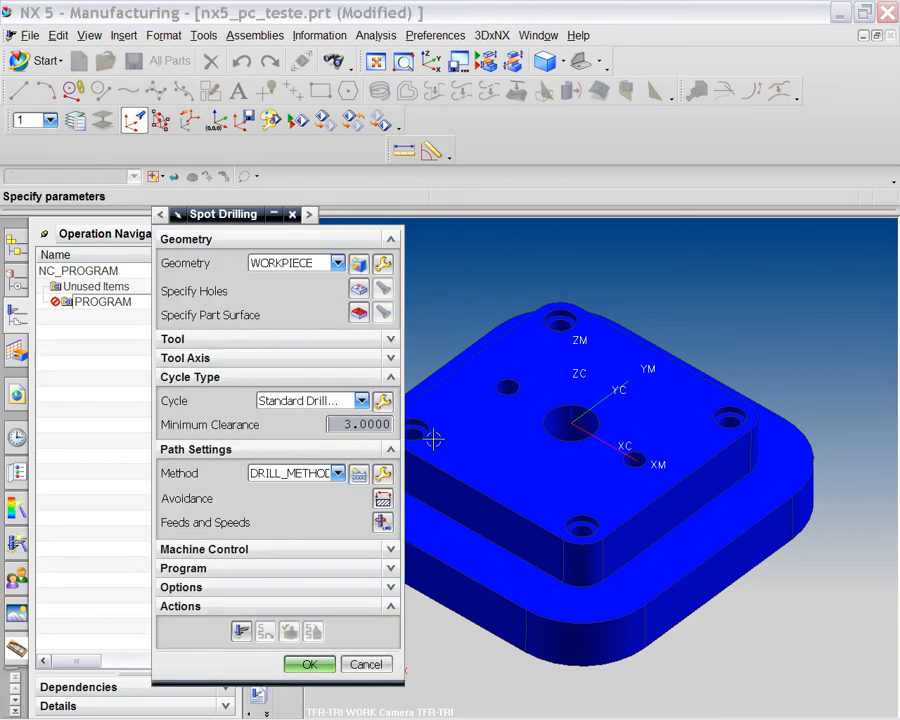
Move the Spot Drilling dialog aside and bring up the Point menu for specifying holes.
left_click_drag(240, 219, 120, 222)
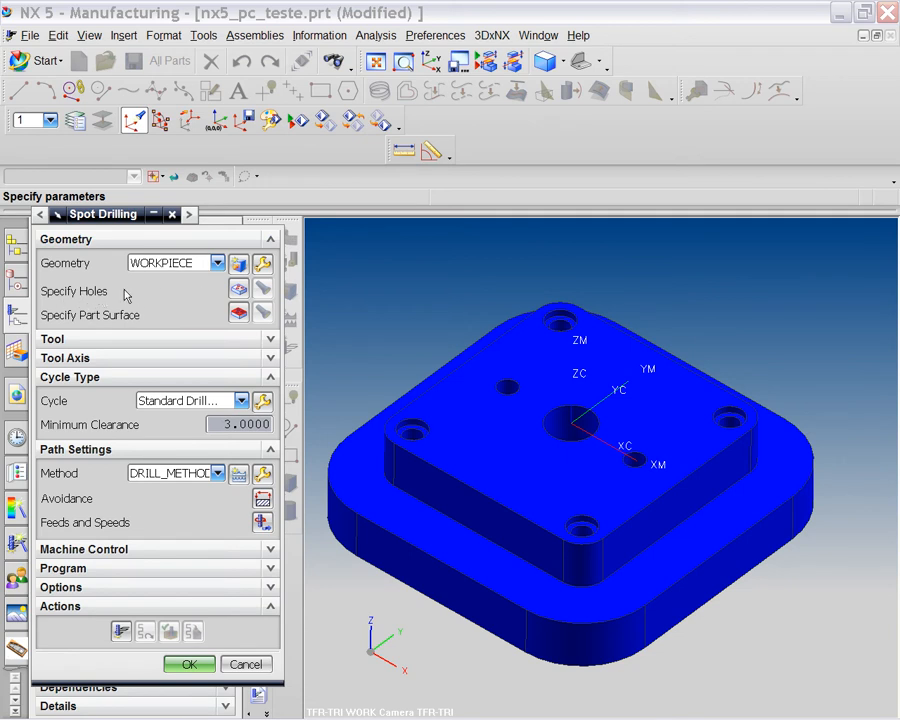
left_click(239, 290)
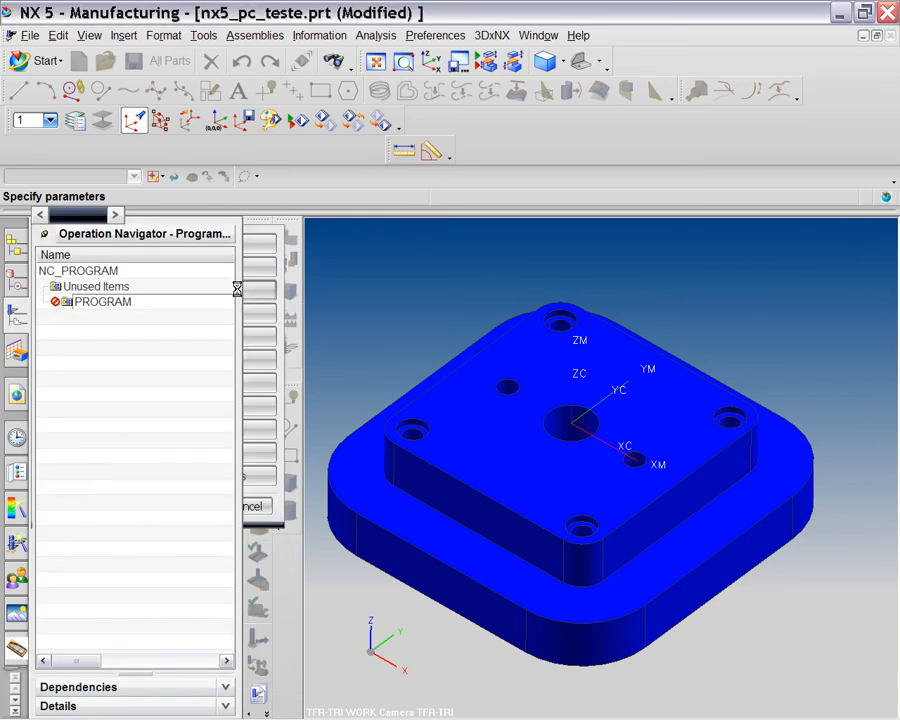
left_click(446, 389)
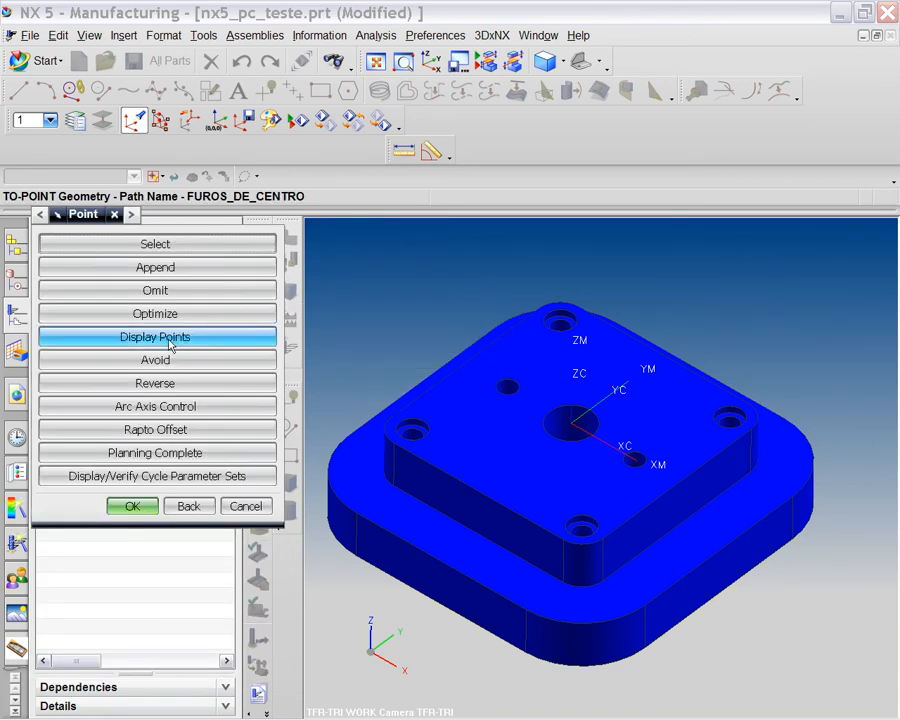
Pick the seven plate holes (counterbores, small holes, large central hole) as points 1–7.
left_click_drag(76, 210, 86, 216)
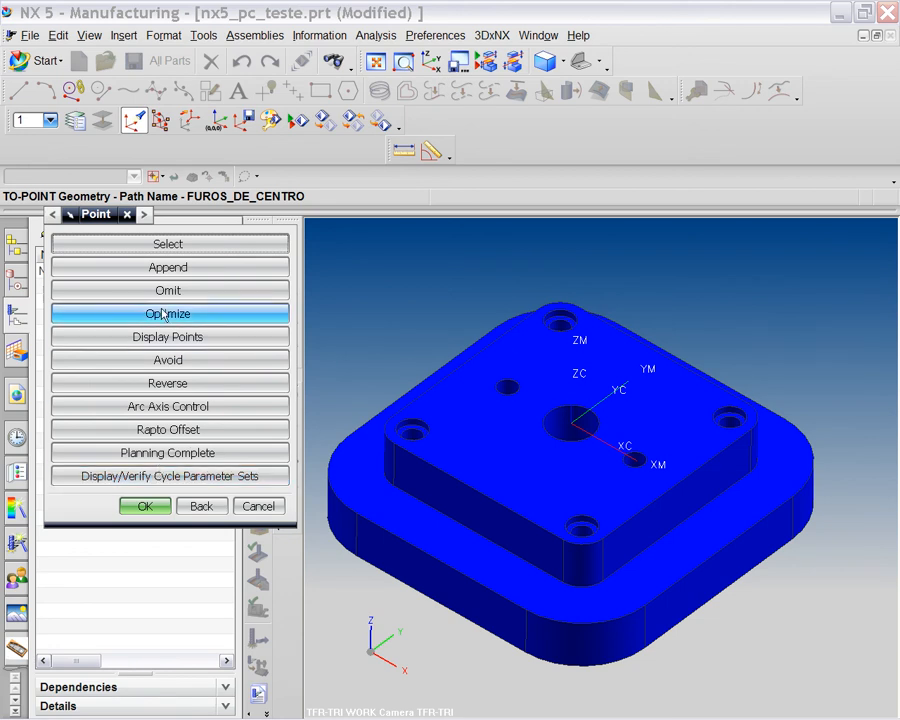
left_click(153, 245)
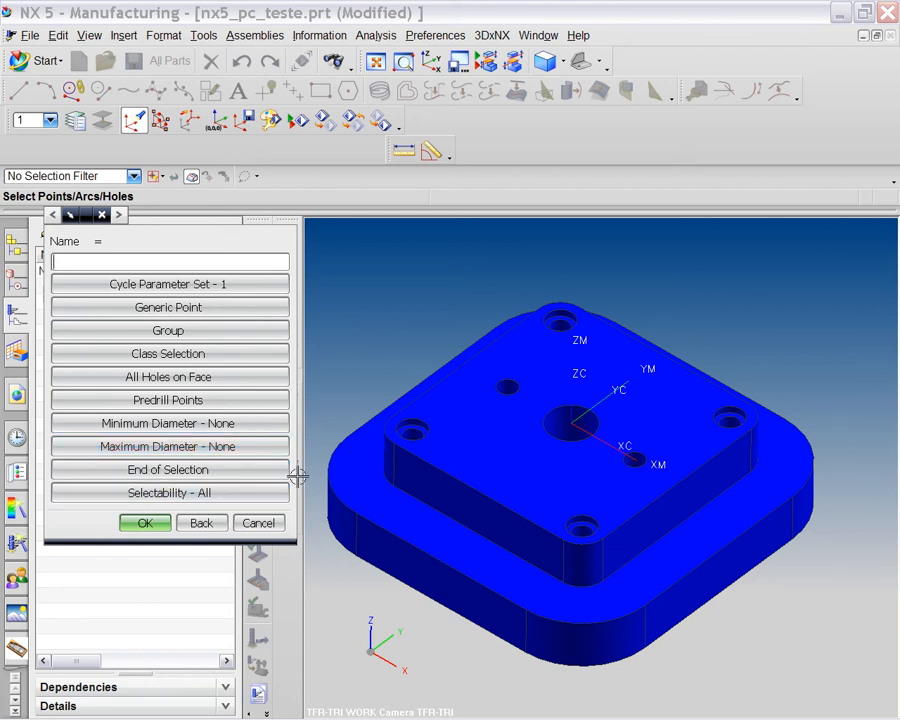
left_click(421, 417)
left_click(479, 426)
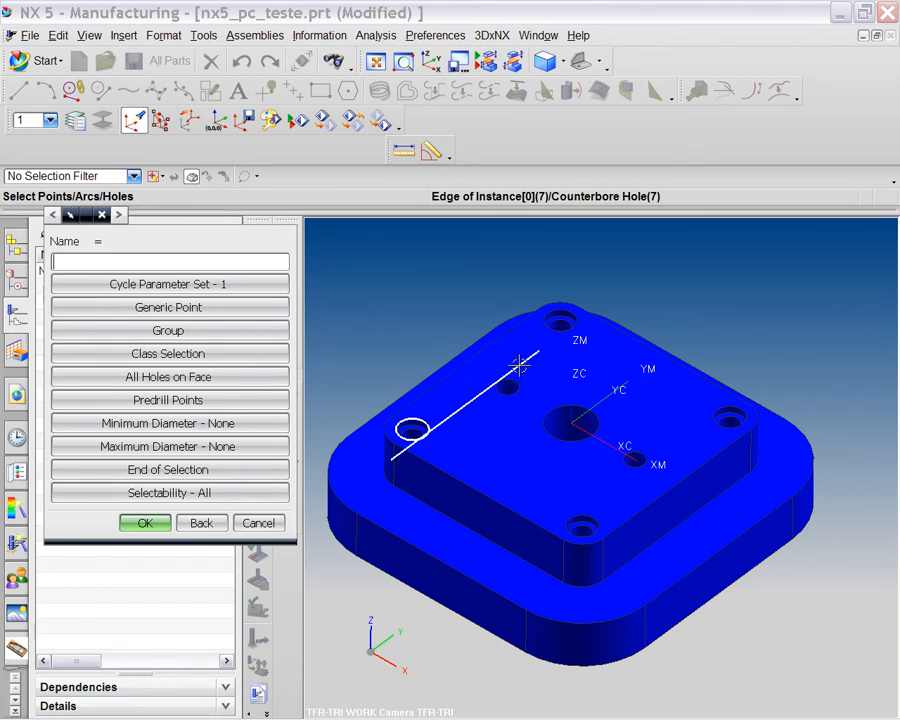
left_click(541, 318)
left_click(516, 382)
left_click(568, 414)
left_click(716, 404)
left_click(634, 459)
left_click(589, 519)
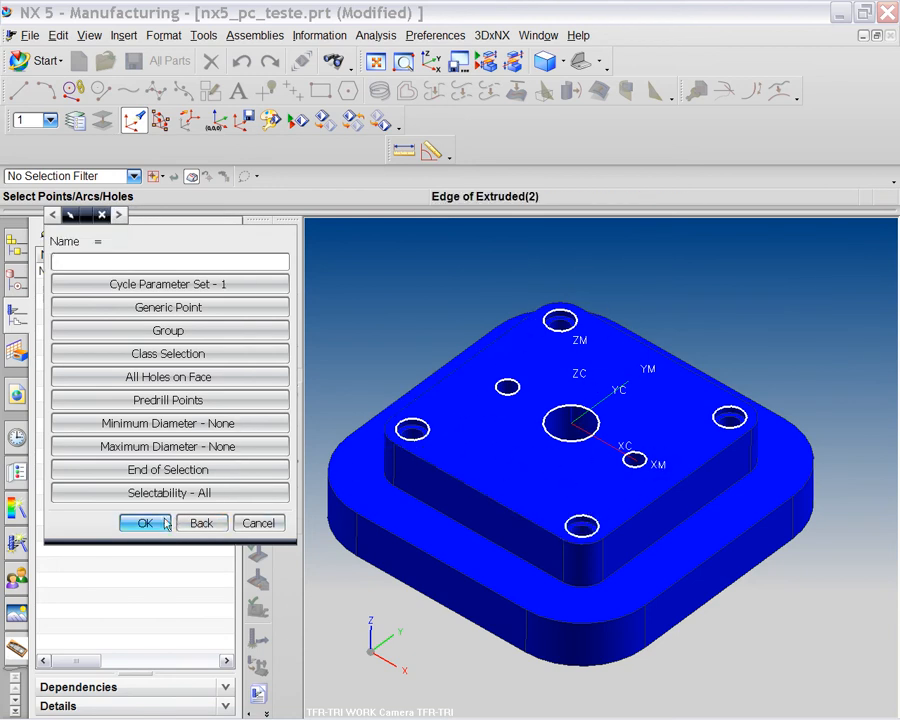
left_click(172, 310)
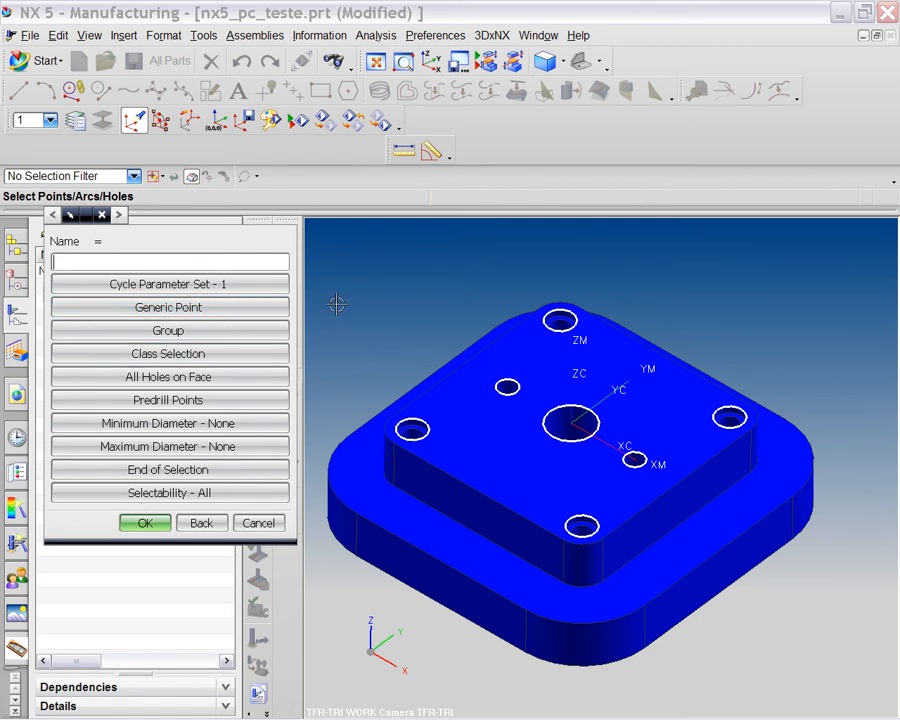
left_click(145, 524)
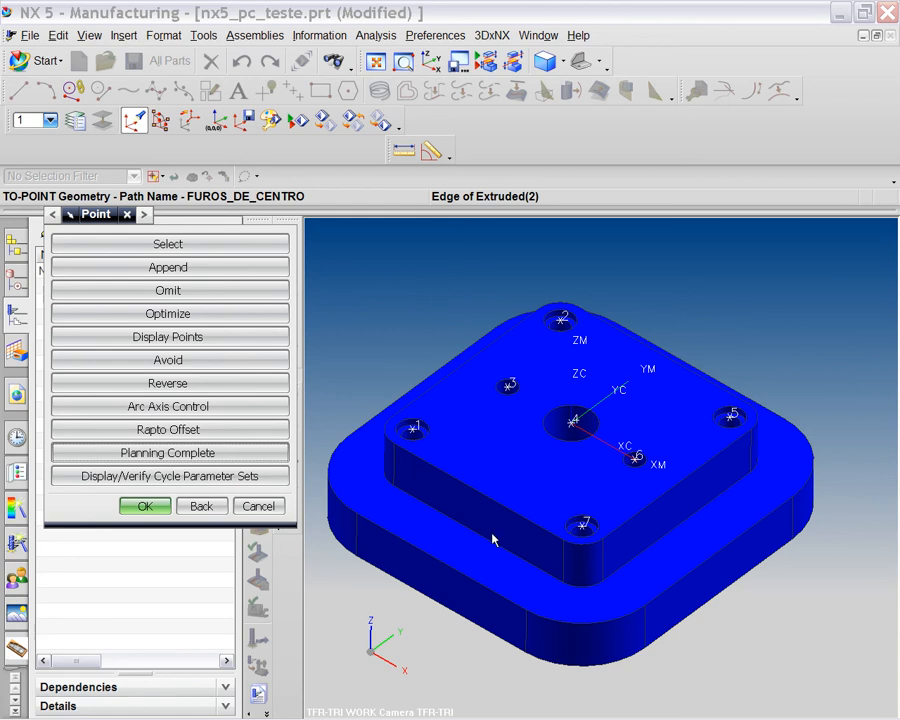
Accept the seven hole points, display their numbering zoomed in, and reopen the hole editor.
left_click(143, 505)
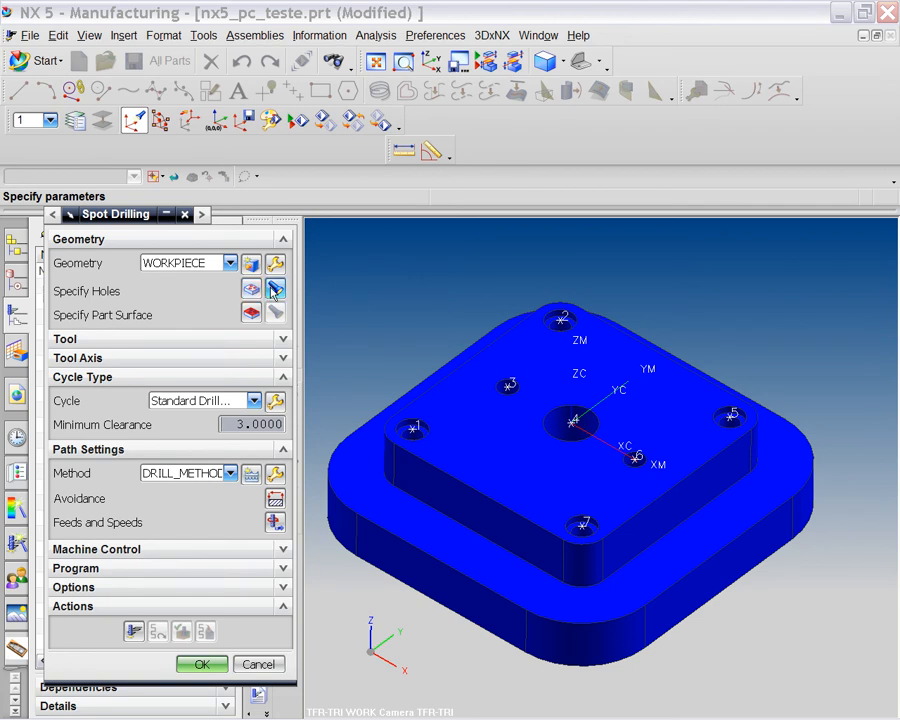
key("F5")
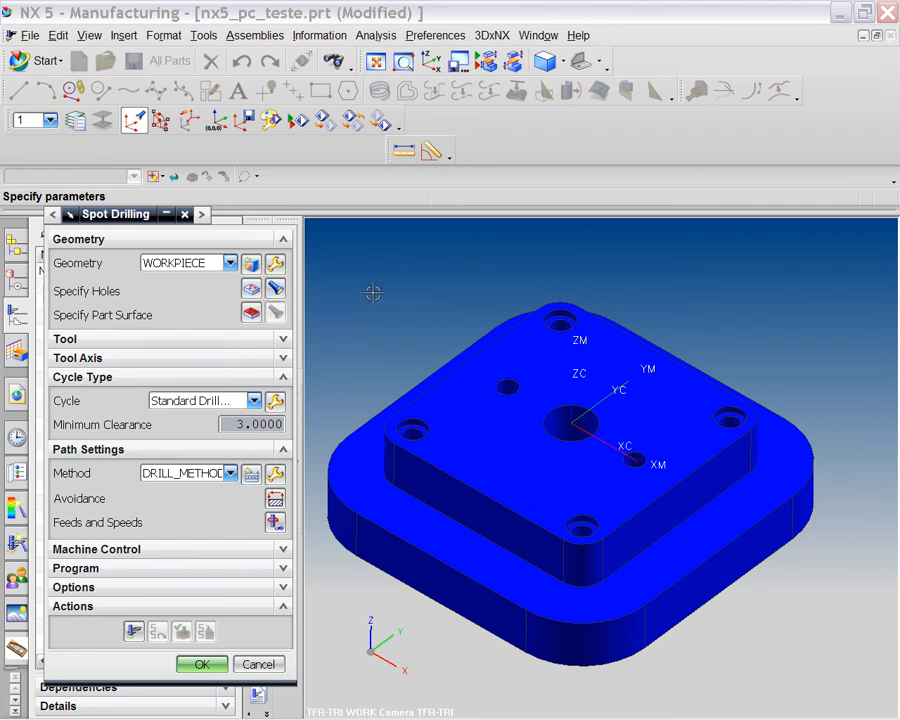
left_click(276, 291)
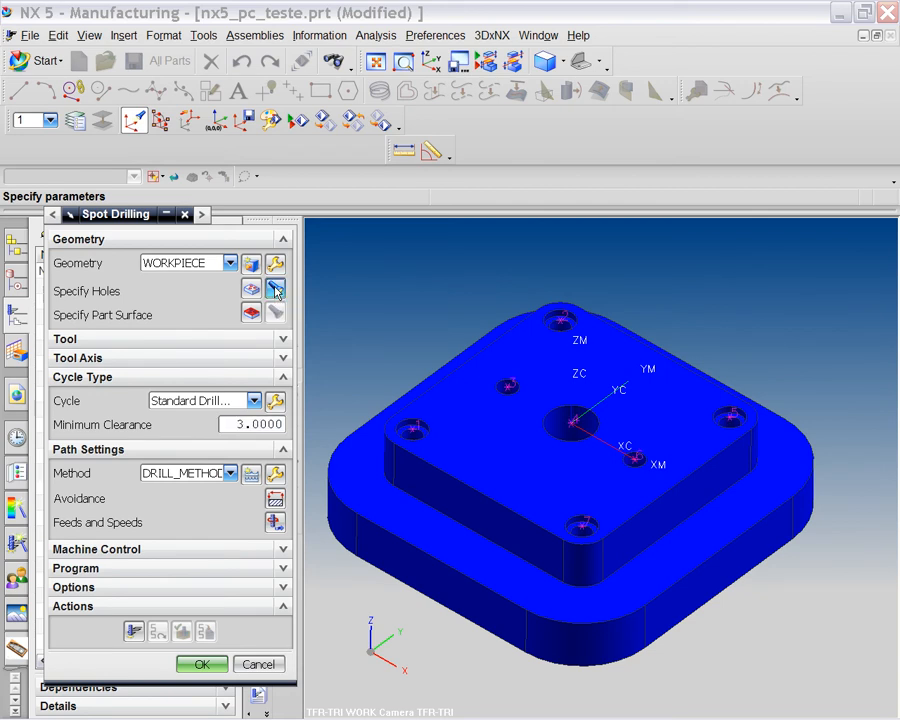
scroll(508, 424, "up", 2)
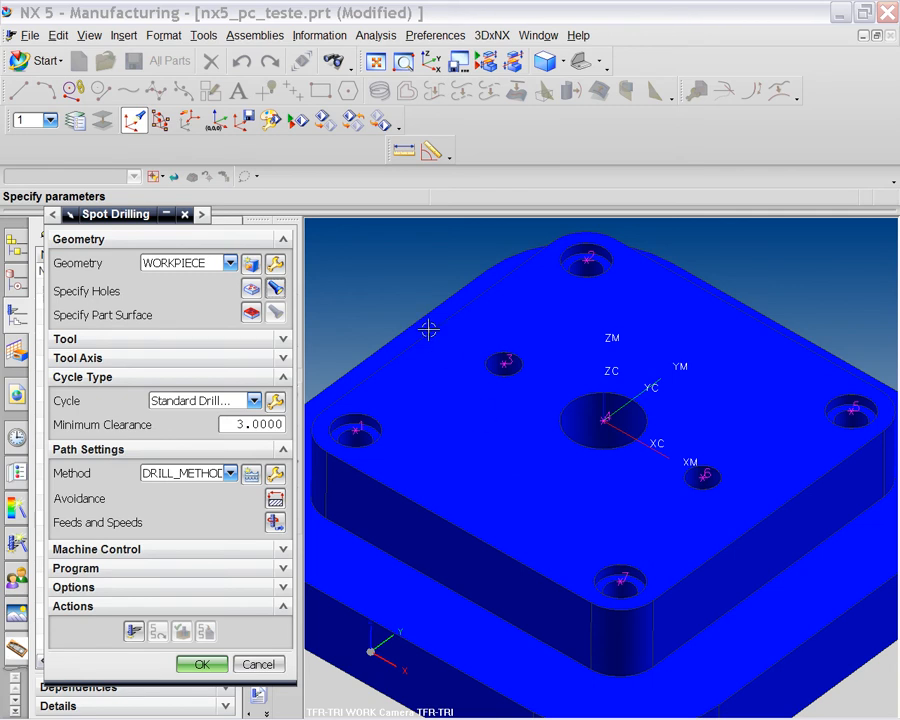
left_click(275, 290)
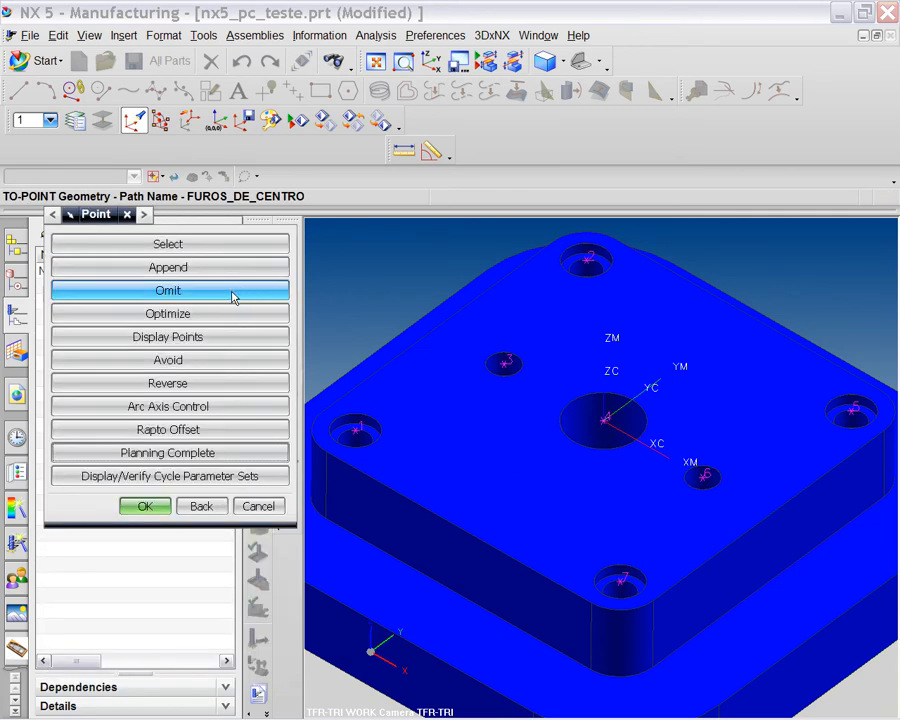
Discard the old points and reselect all seven holes, starting from the left counterbore hole.
left_click(178, 244)
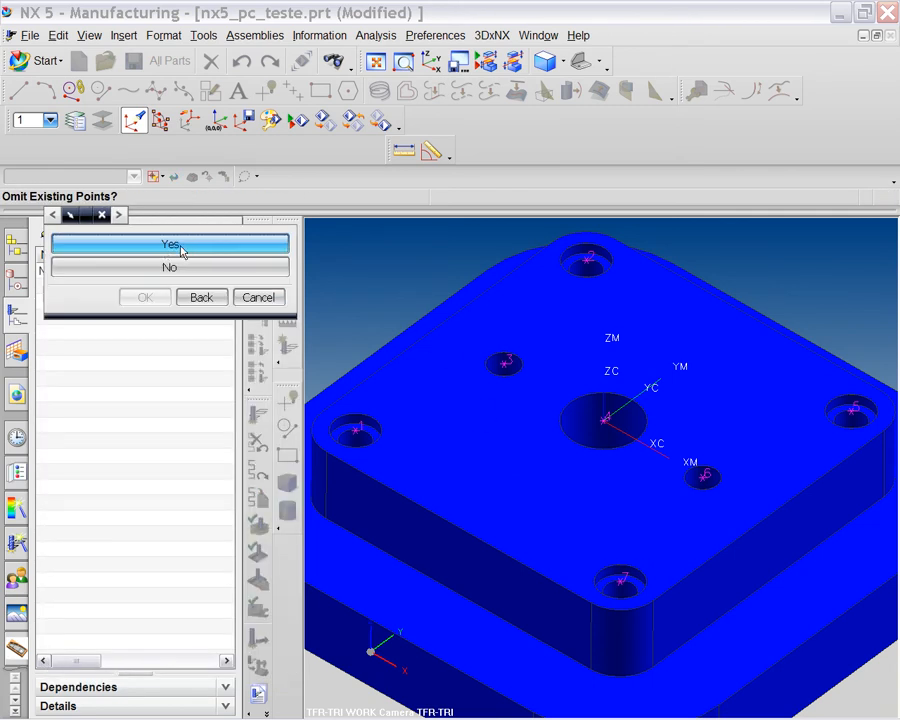
left_click(180, 248)
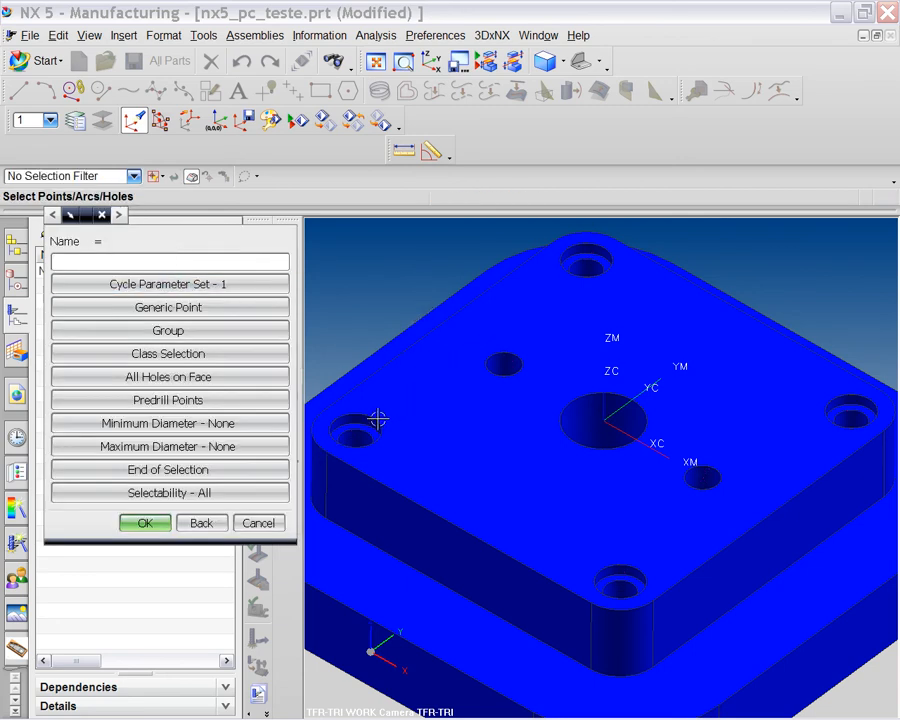
left_click(371, 418)
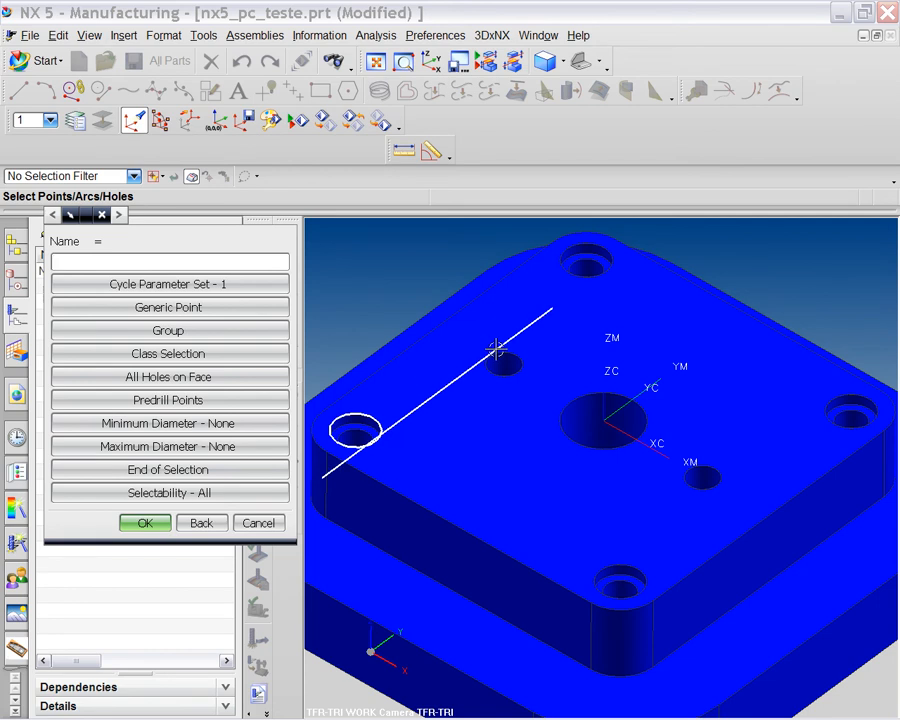
left_click(500, 356)
left_click(561, 252)
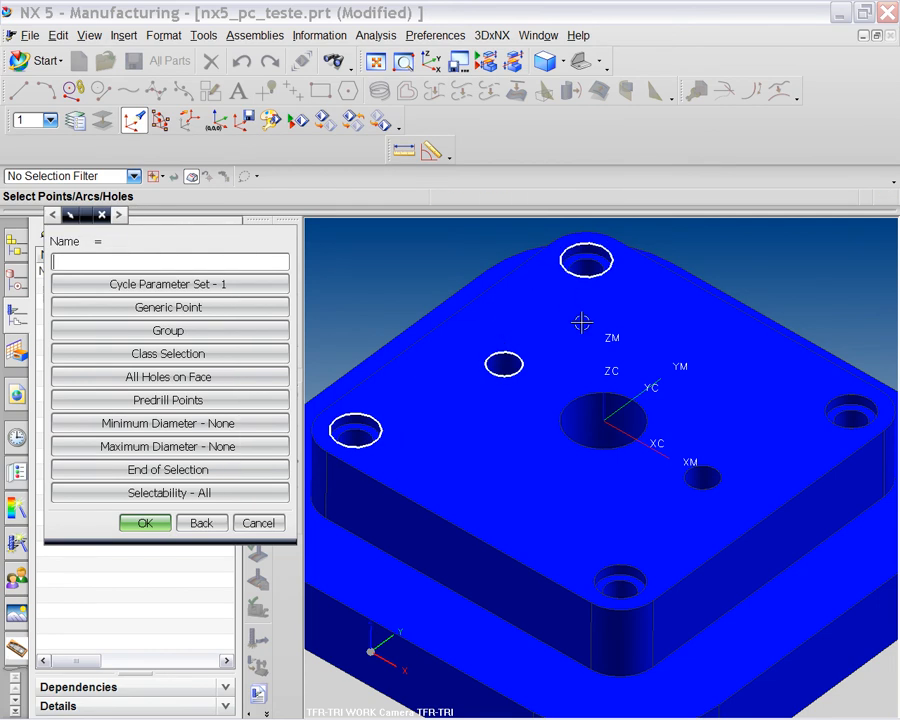
left_click(635, 388)
left_click(846, 388)
left_click(725, 476)
left_click(636, 570)
middle_click(374, 323)
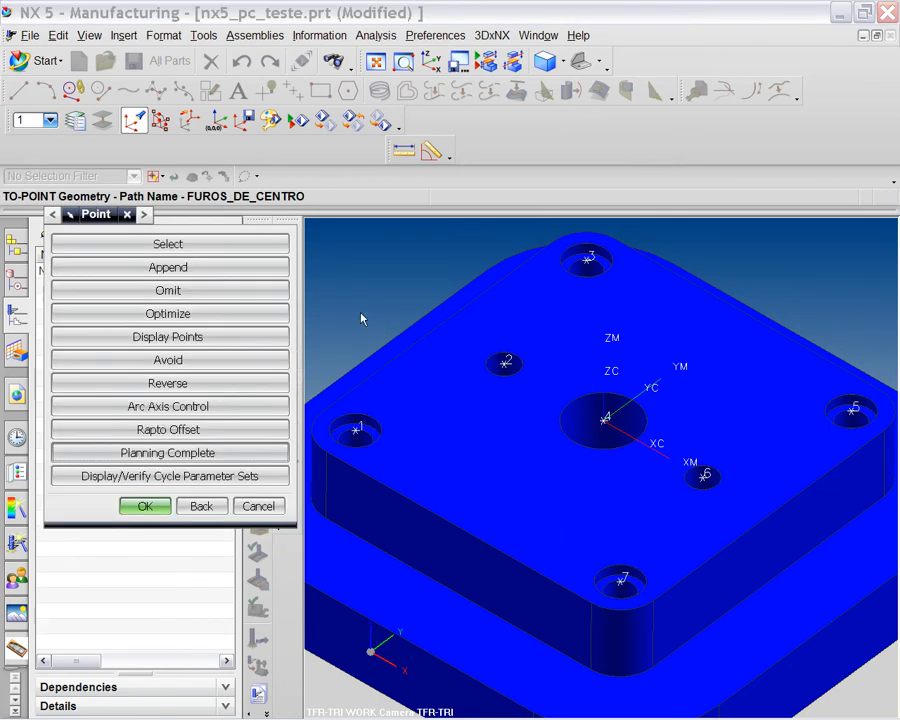
middle_click(358, 298)
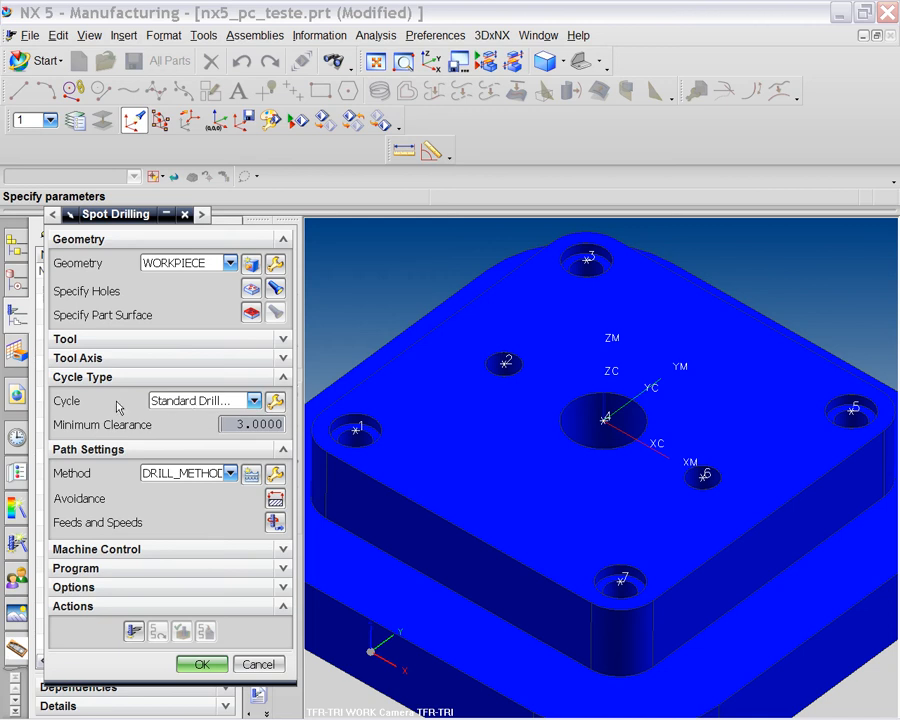
Open the drilling cycle parameters with Number of Sets kept at 1.
left_click(276, 402)
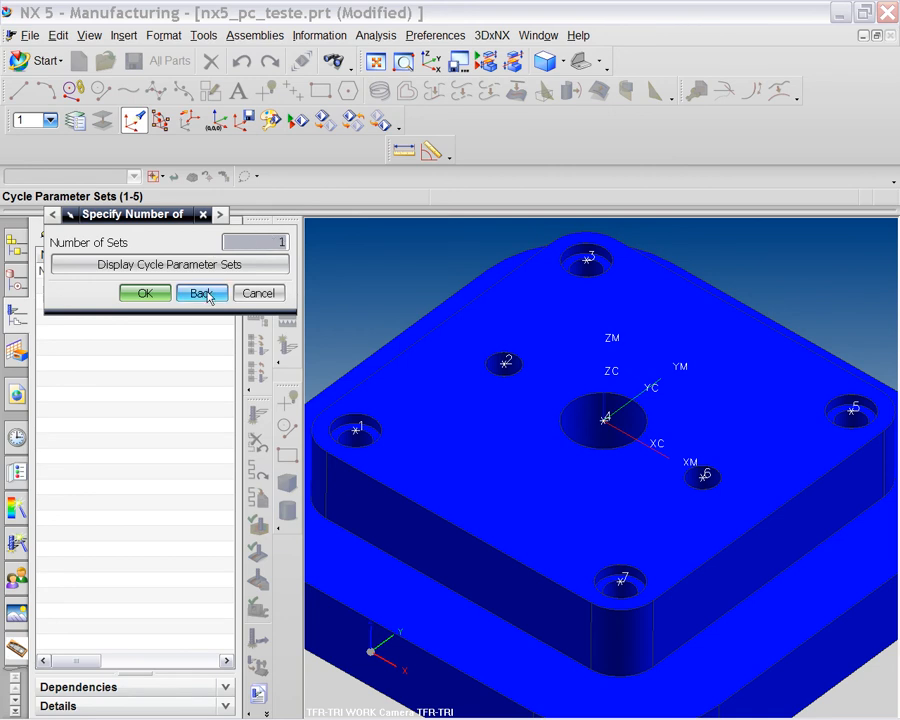
left_click(153, 292)
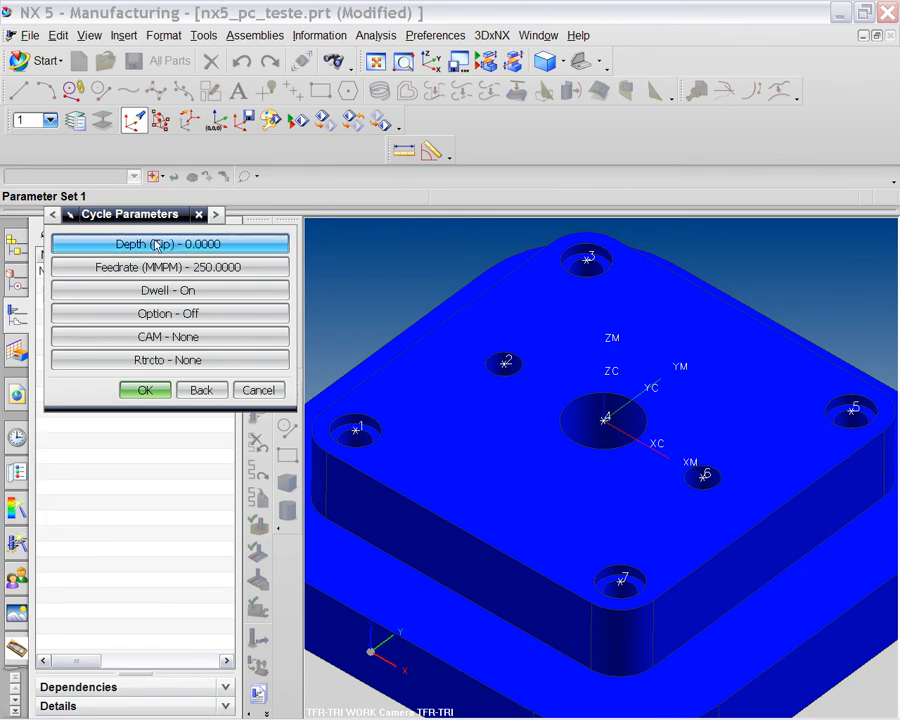
Open the Cycle Depth options for parameter set 1.
left_click(165, 247)
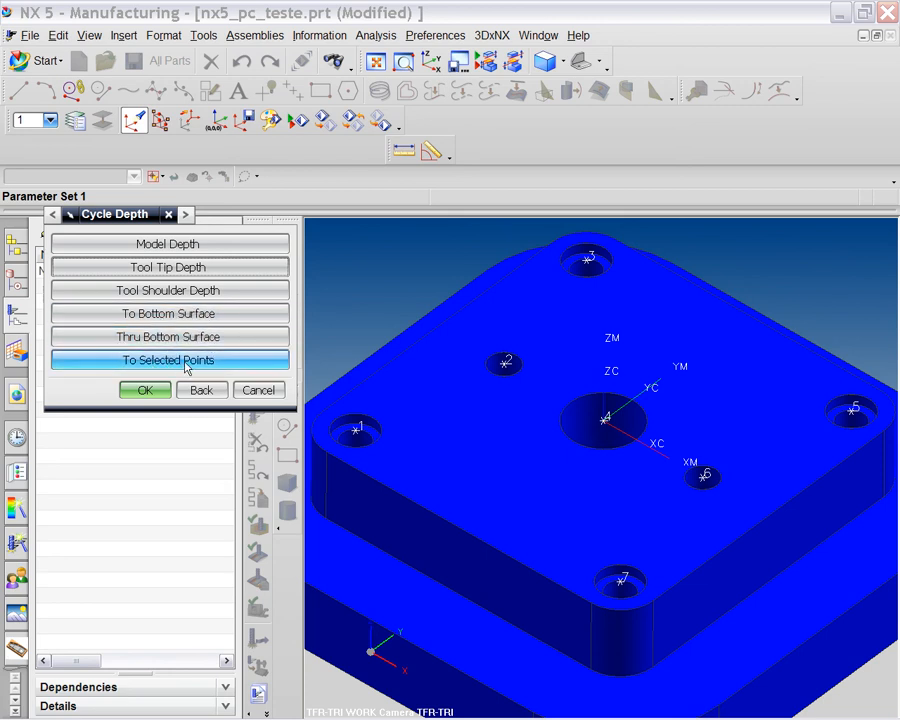
Set the cycle depth to Tool Tip Depth 4.
left_click(176, 270)
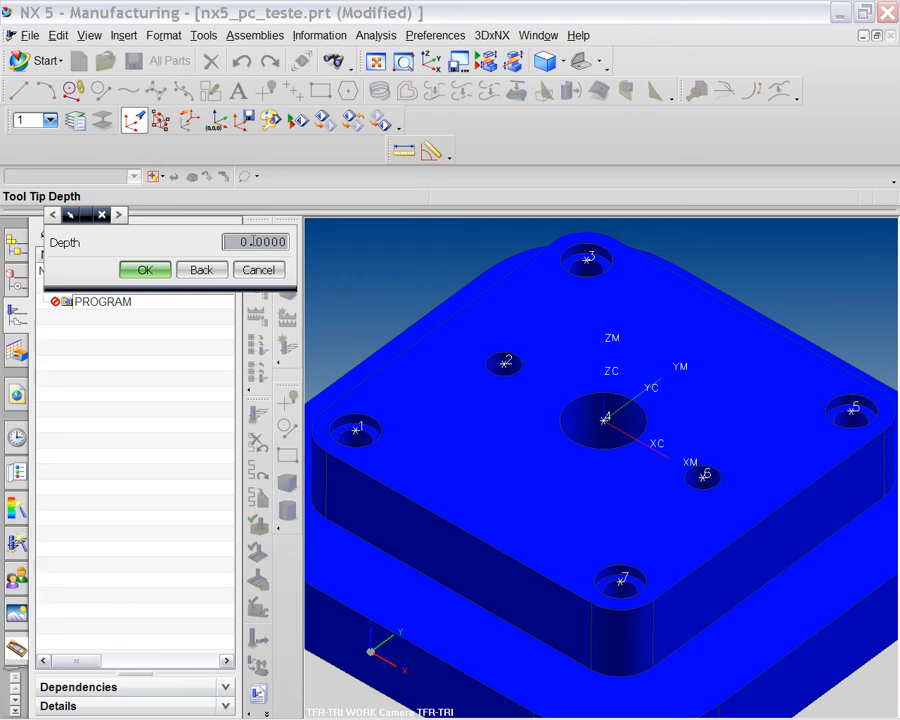
type("4")
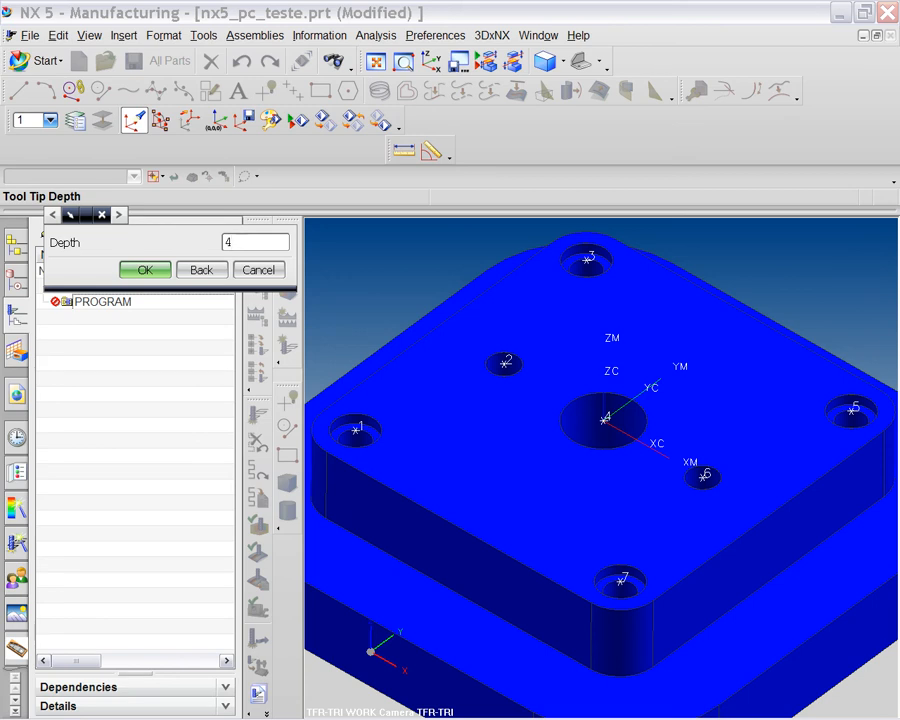
left_click(153, 271)
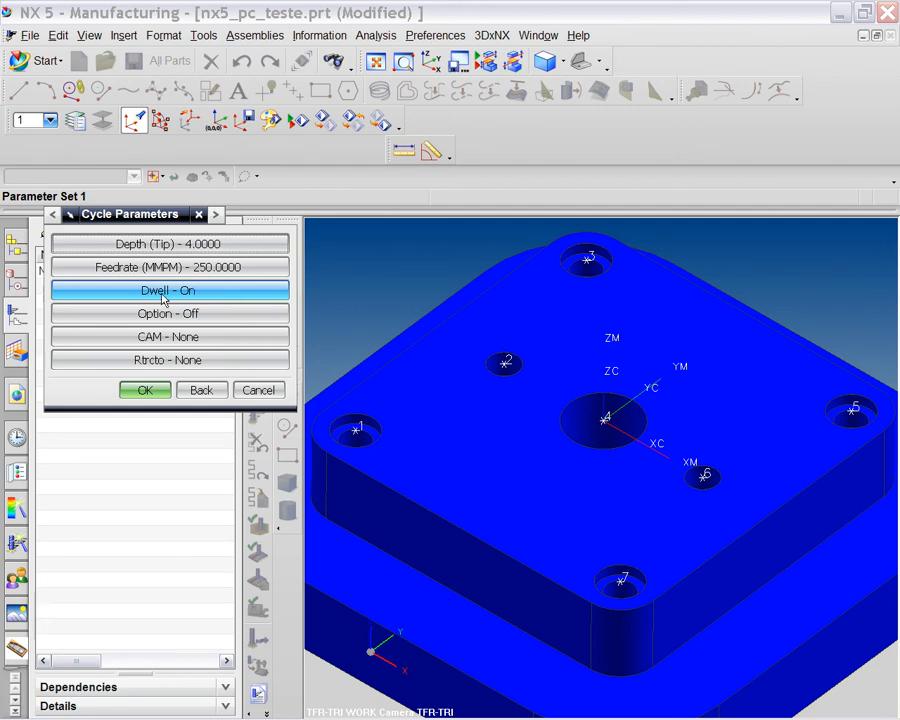
Keep Dwell On for parameter set 1 and change Rtrcto from None to Auto.
left_click(163, 292)
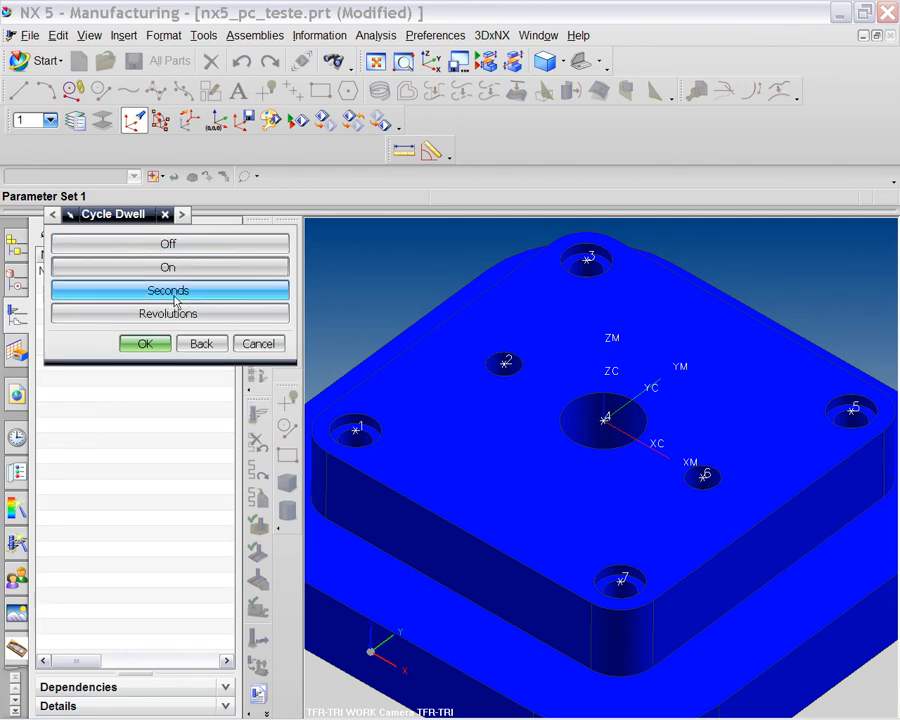
left_click(201, 344)
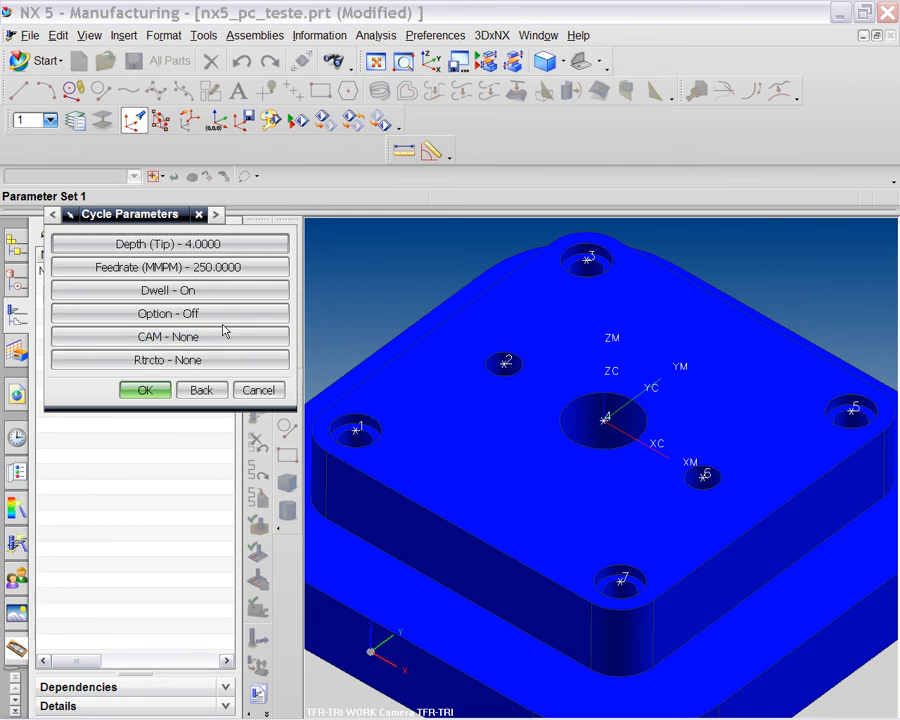
left_click(183, 363)
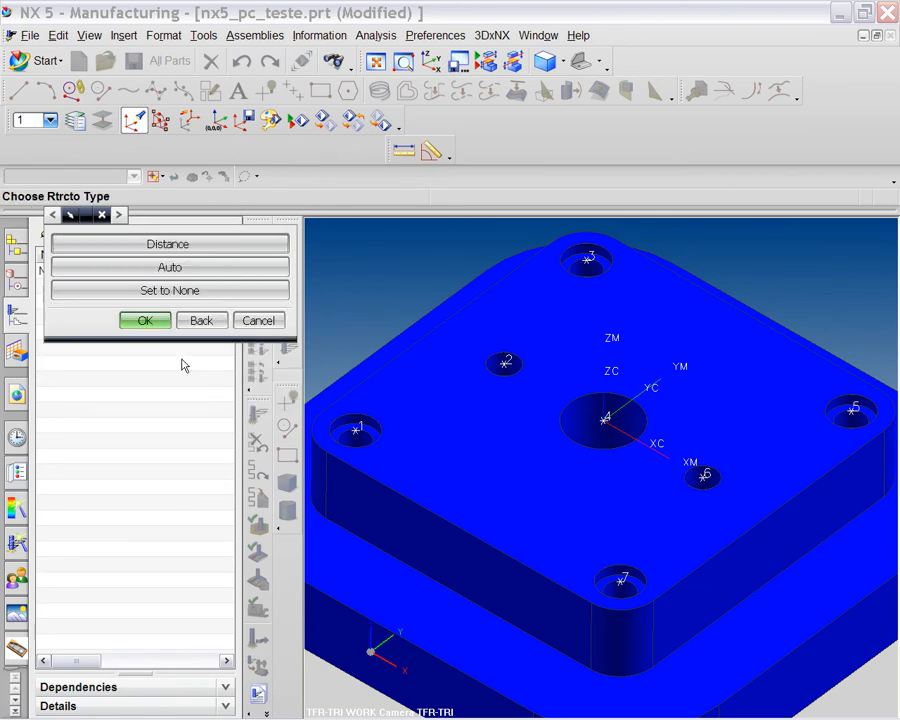
left_click(183, 269)
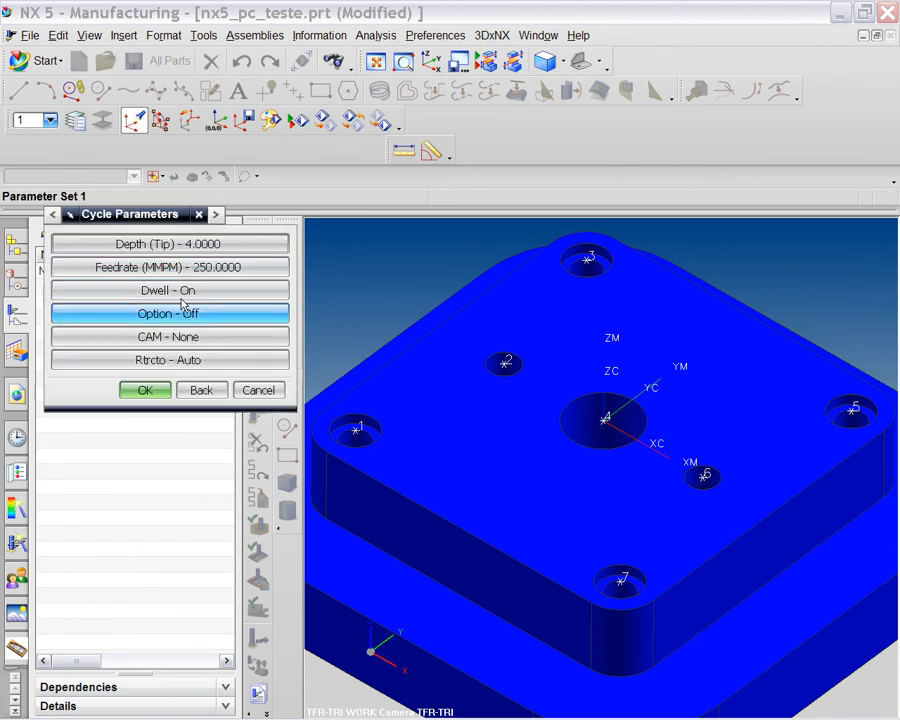
Accept the cycle parameters, generate the spot-drilling path through the seven holes, and start its replay.
left_click(156, 393)
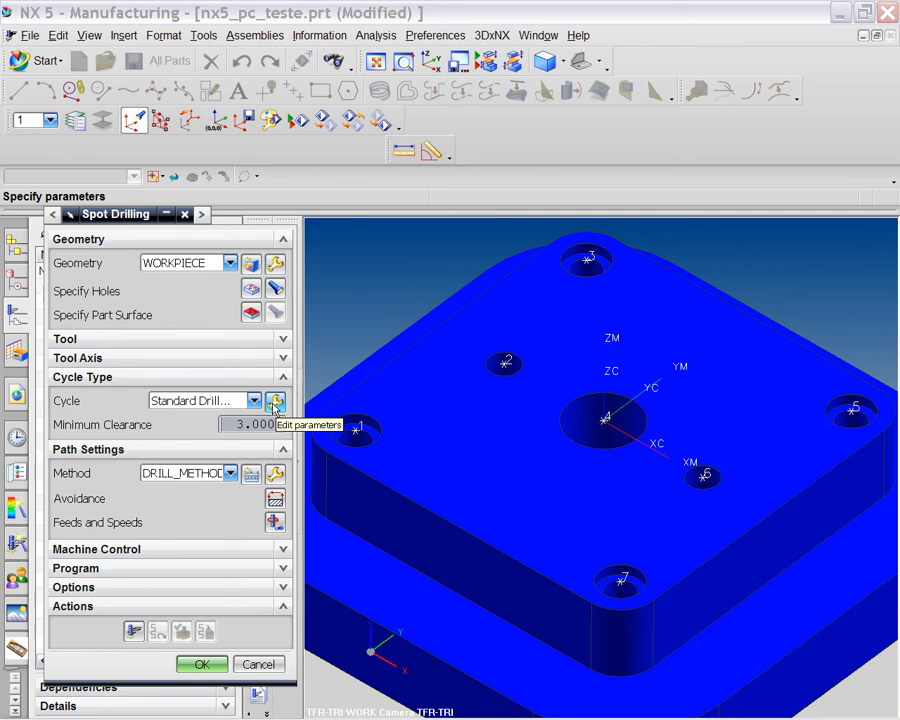
left_click(133, 631)
middle_click_drag(373, 545, 464, 552)
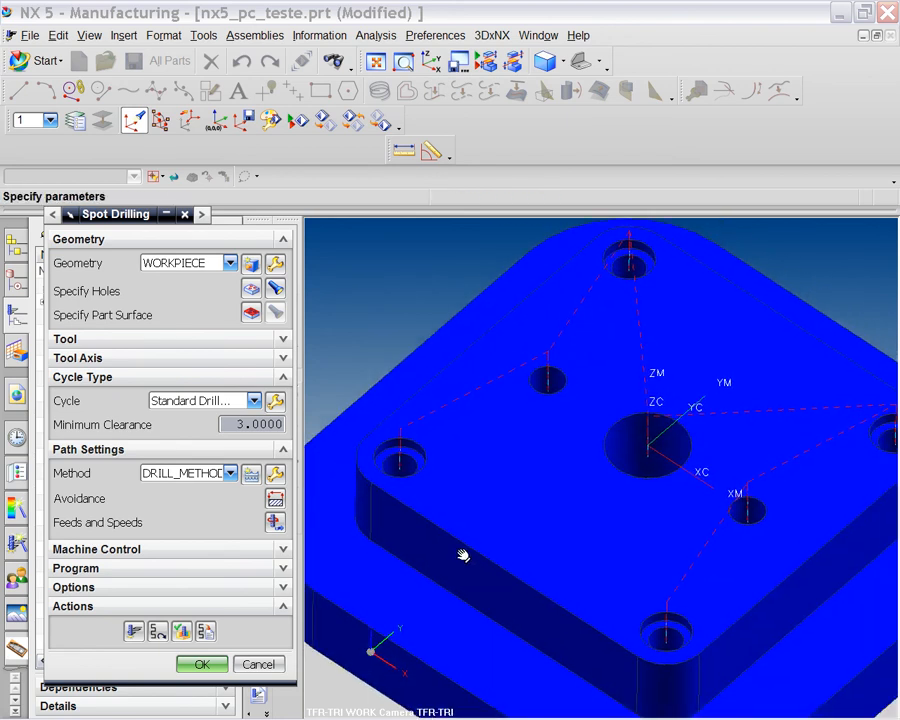
left_click(181, 631)
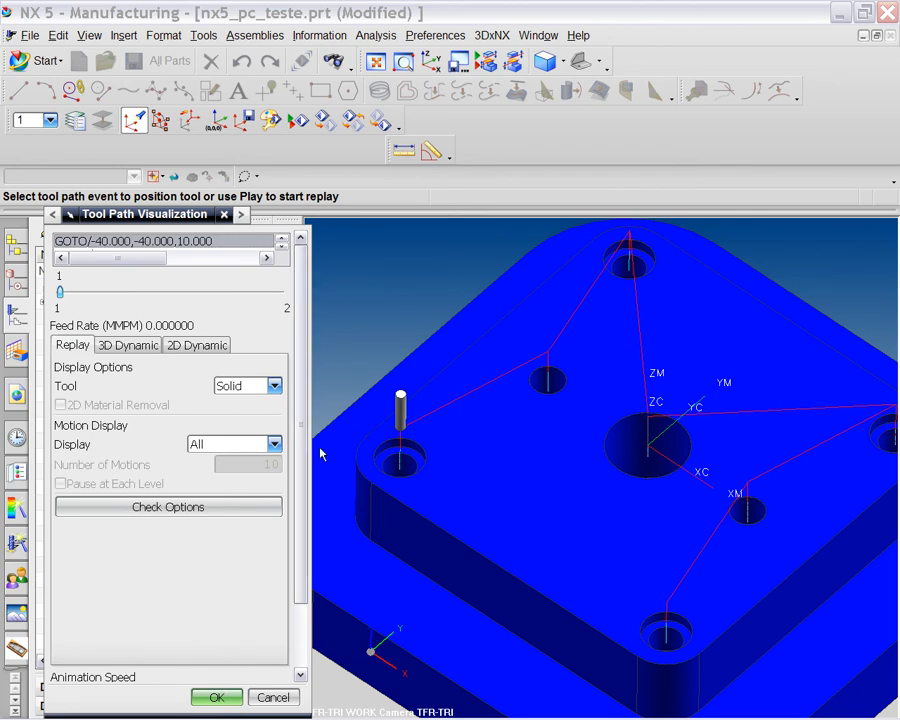
Step the spot-drill tool into the left hole and on toward the next hole.
left_click_drag(298, 420, 300, 530)
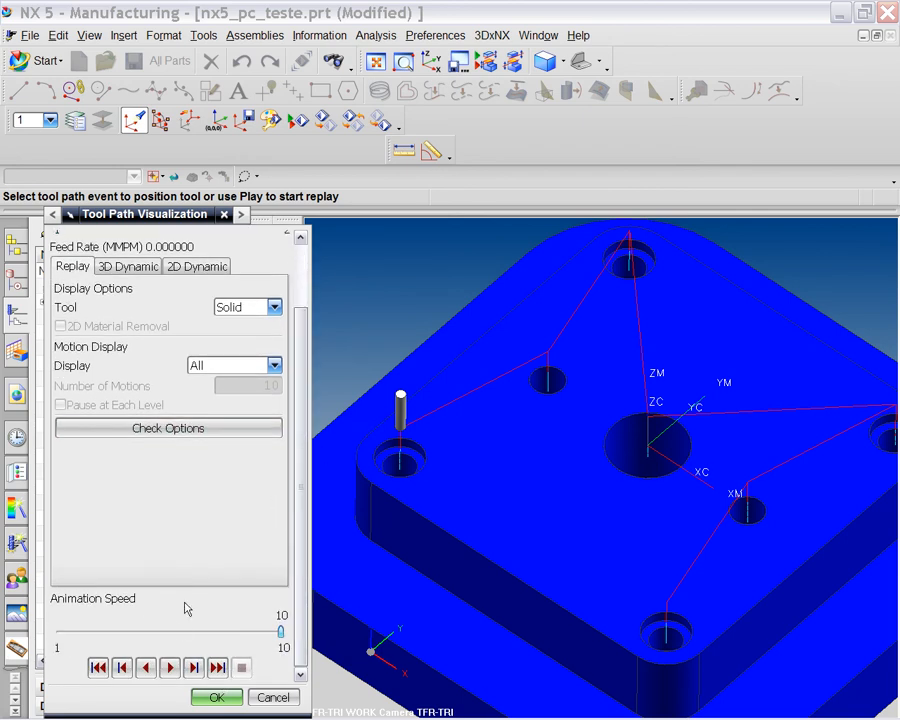
left_click(194, 668)
left_click(194, 668)
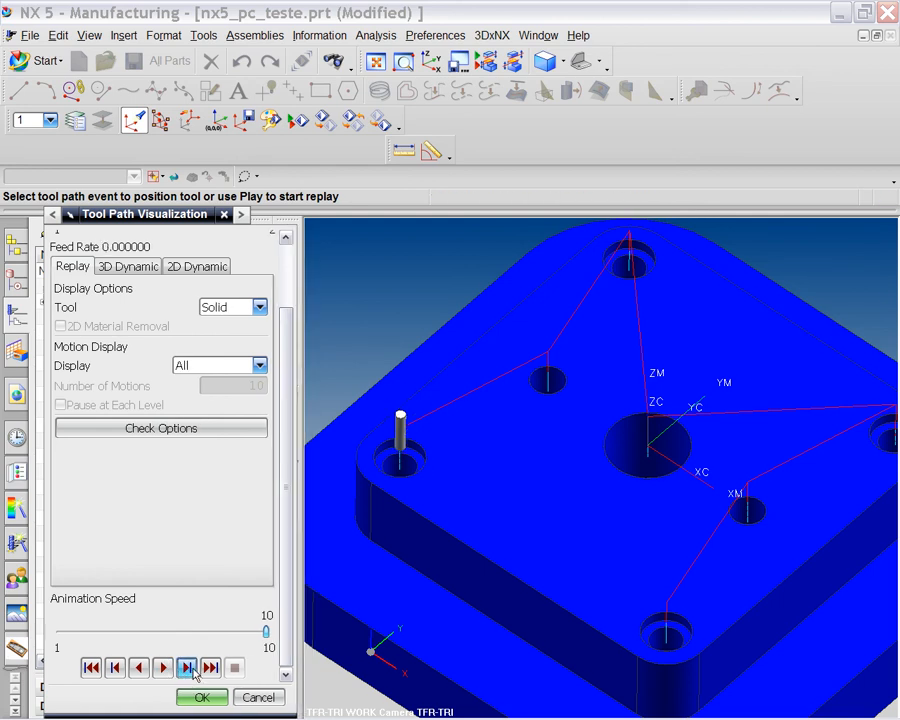
left_click(194, 668)
left_click(194, 668)
left_click(194, 668)
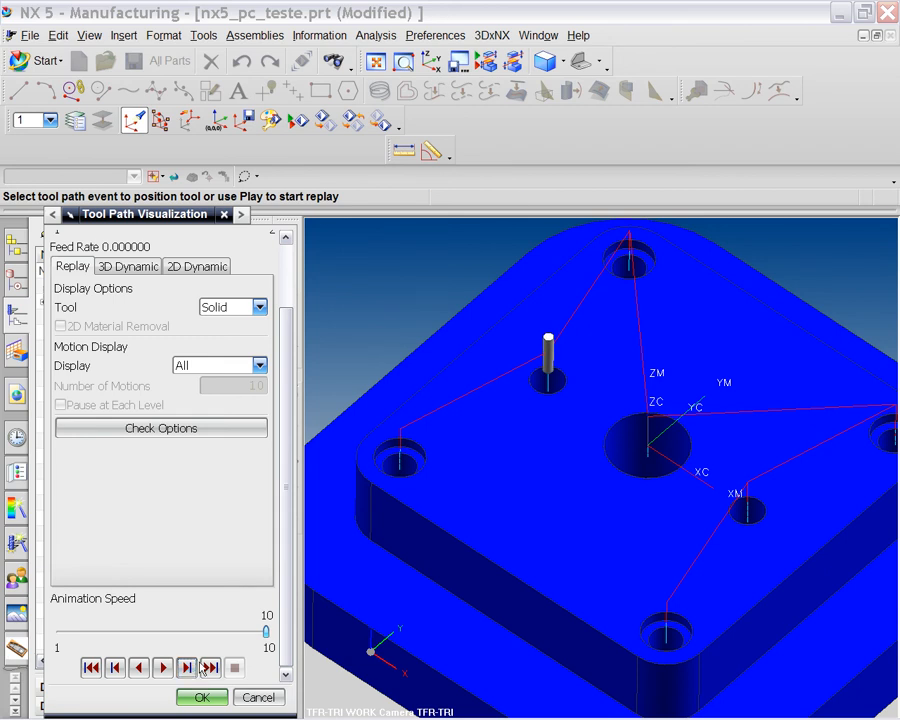
middle_click_drag(526, 454, 541, 410)
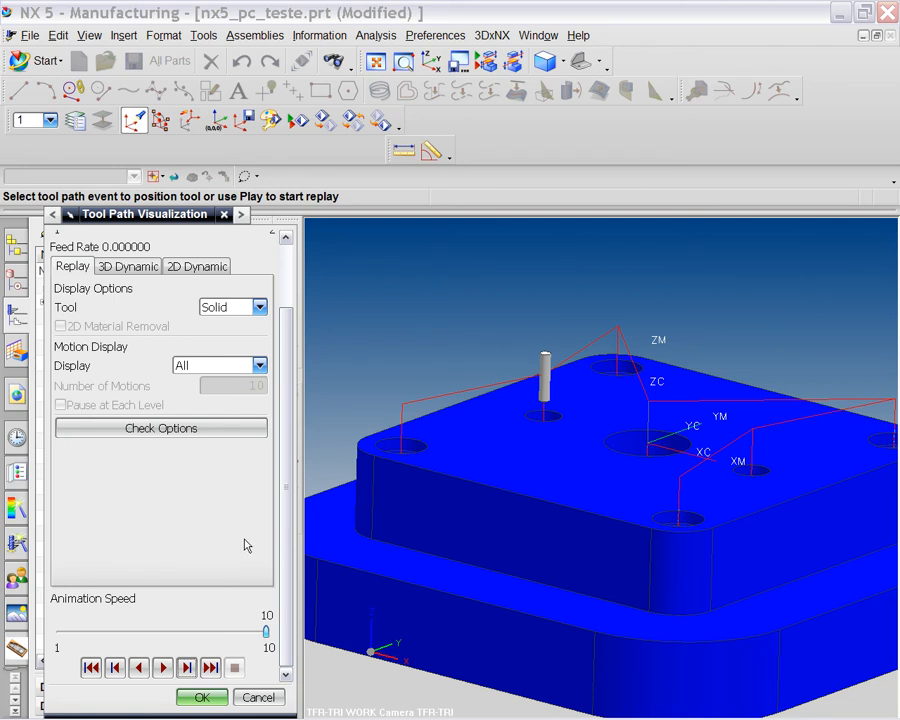
Step the tool through the rear and centre holes toward the plate's edge, then end the replay.
left_click(188, 668)
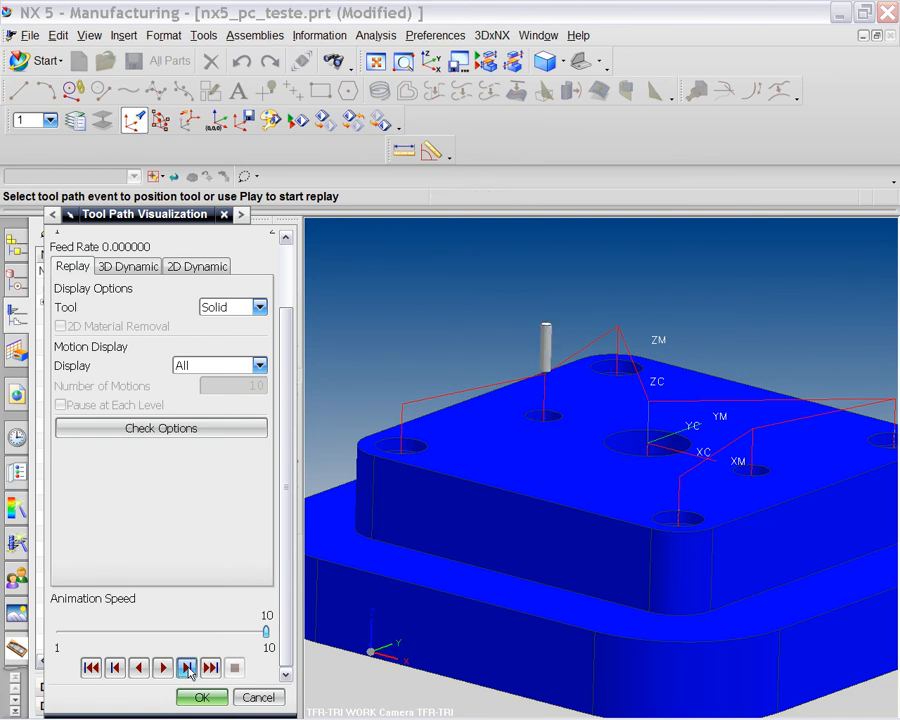
left_click(188, 668)
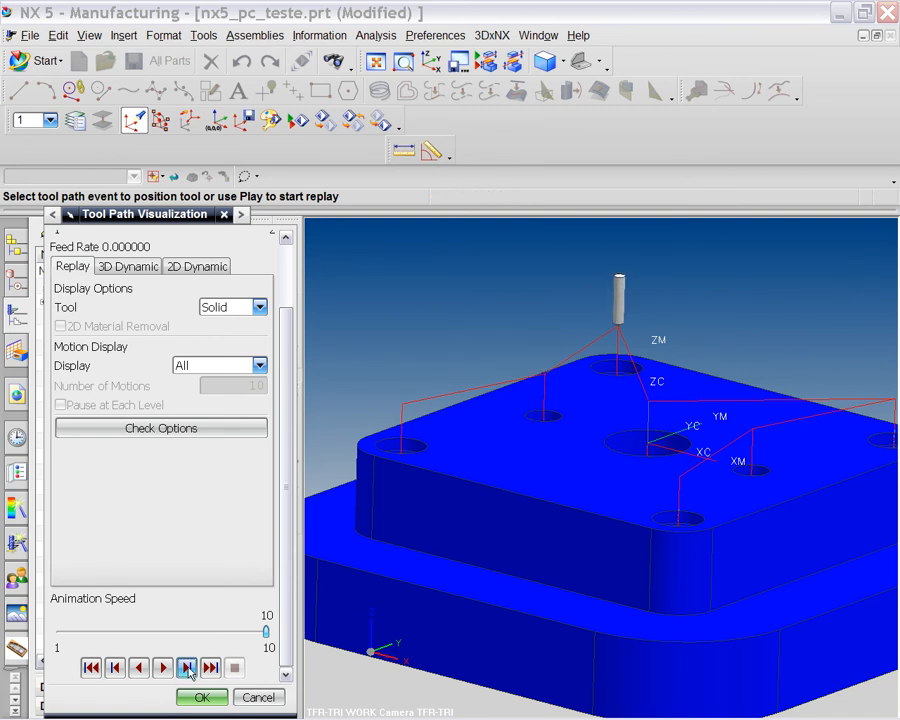
left_click(188, 668)
left_click(189, 672)
left_click(189, 672)
left_click(189, 672)
left_click(189, 672)
left_click(188, 668)
left_click(188, 668)
left_click(188, 668)
middle_click(306, 362)
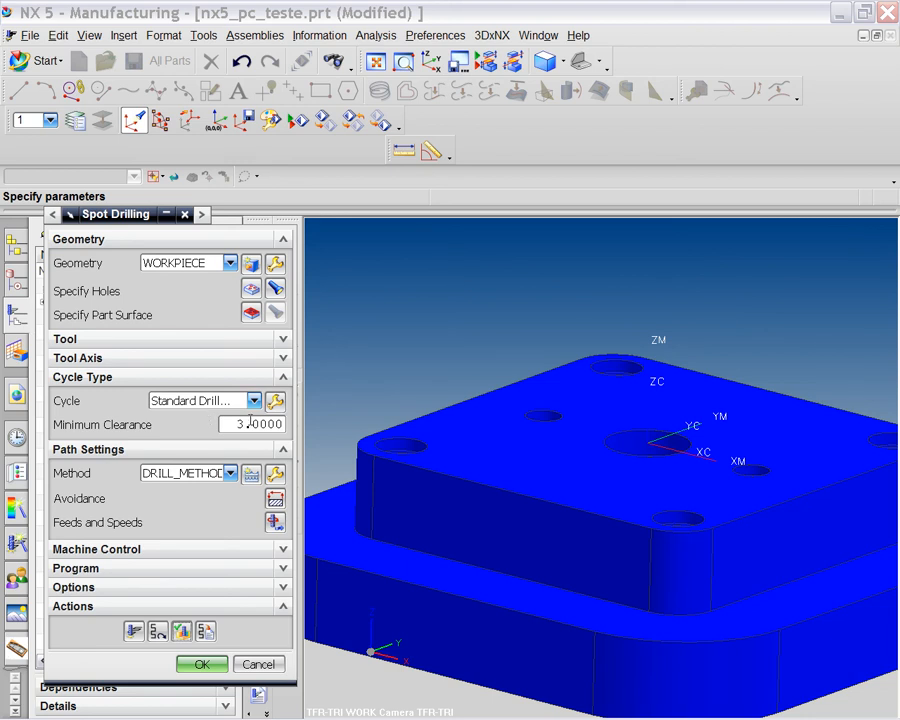
Select the 3.0000 Minimum Clearance value and open the Cycle type list.
double_click(244, 424)
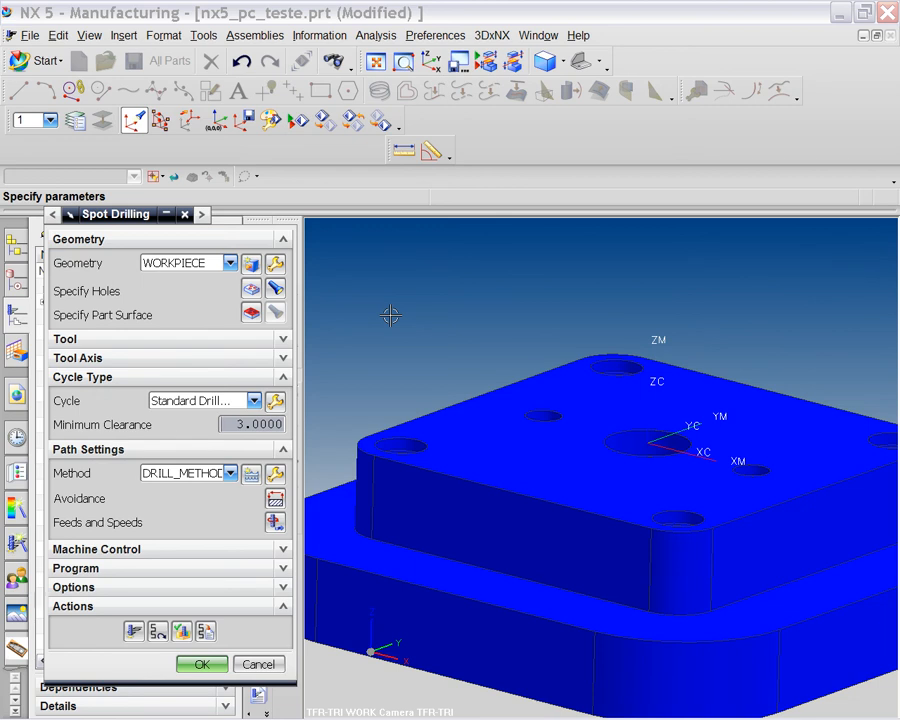
left_click(255, 400)
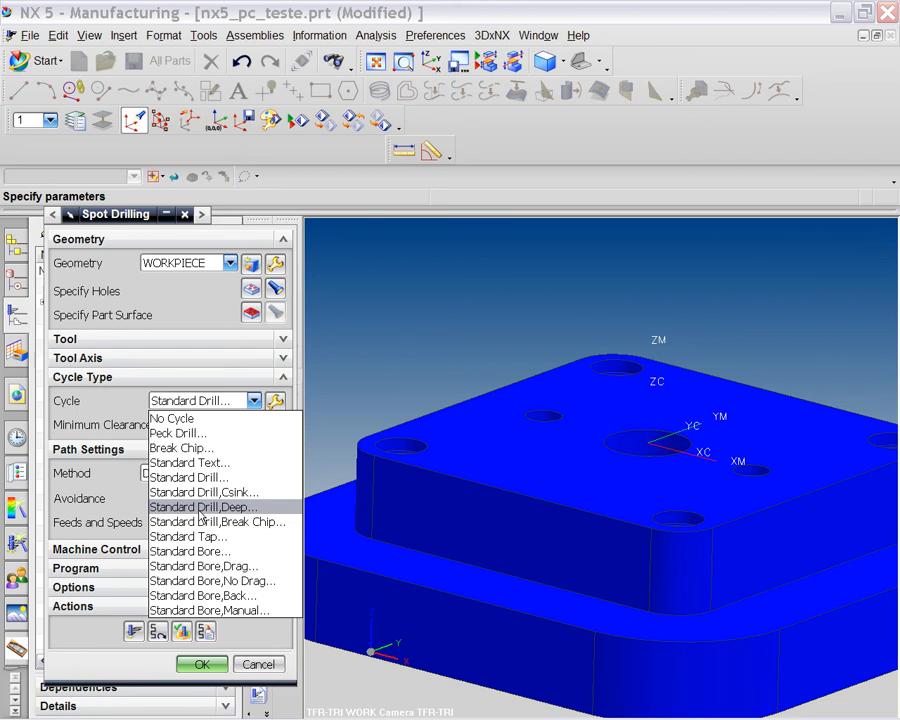
Switch the cycle to Standard Drill,Deep with one parameter set and depth at Model Depth.
left_click(202, 511)
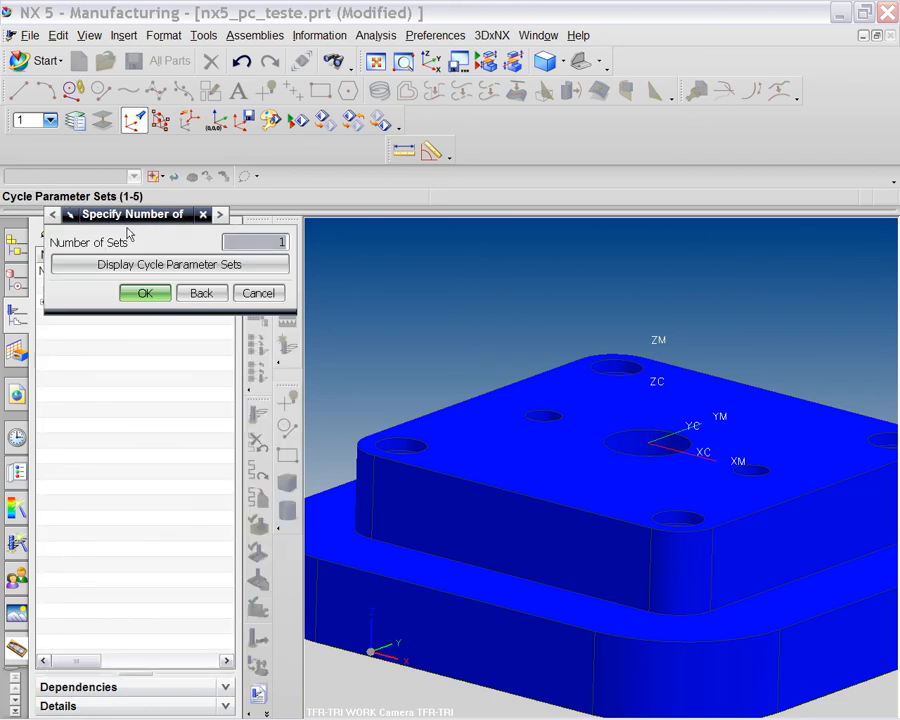
left_click(145, 293)
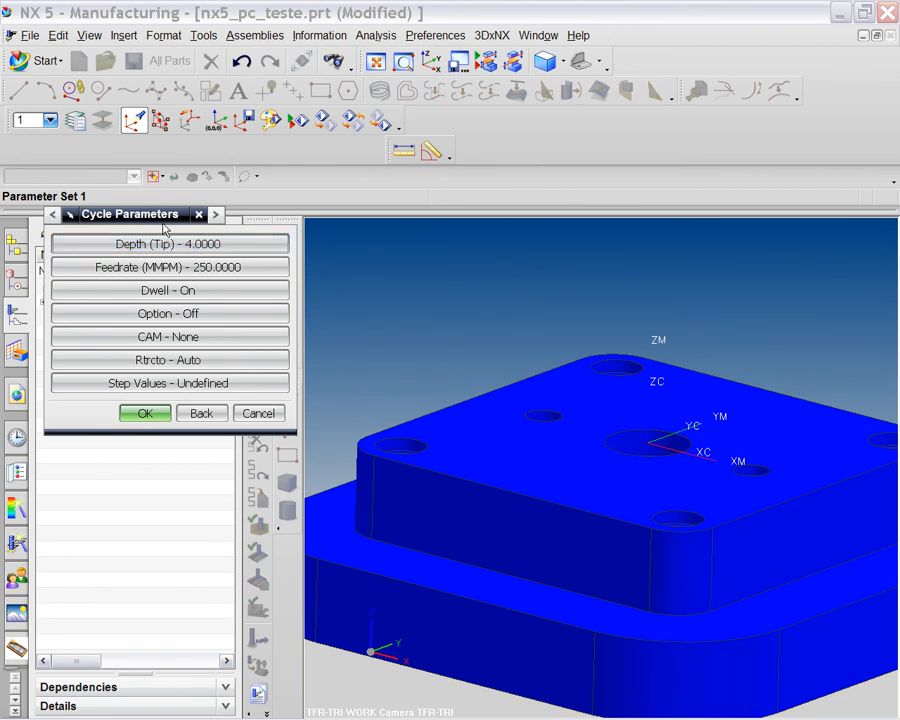
left_click(228, 249)
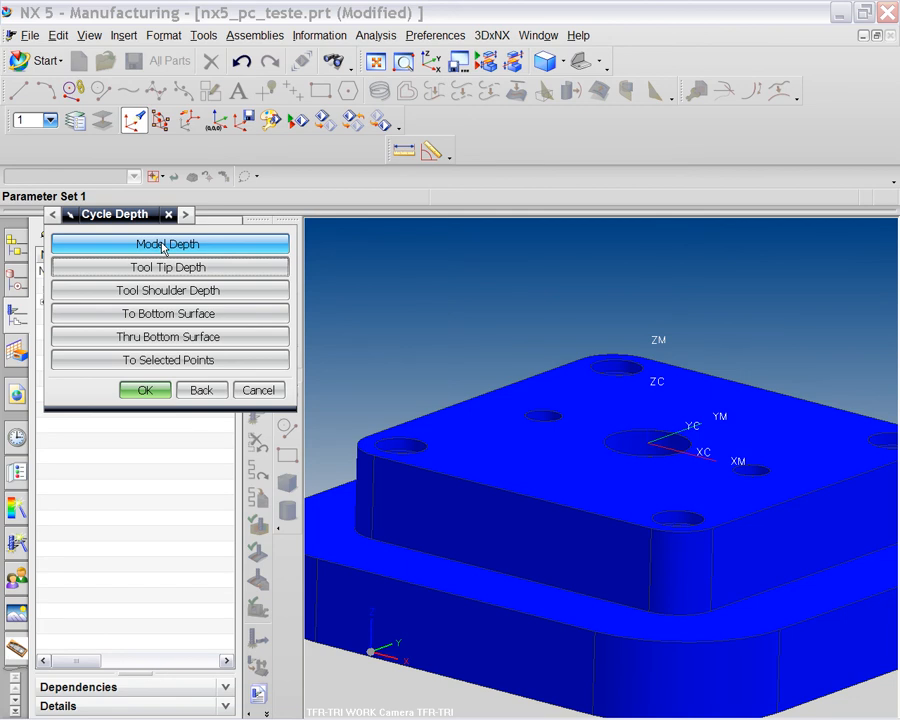
left_click(163, 246)
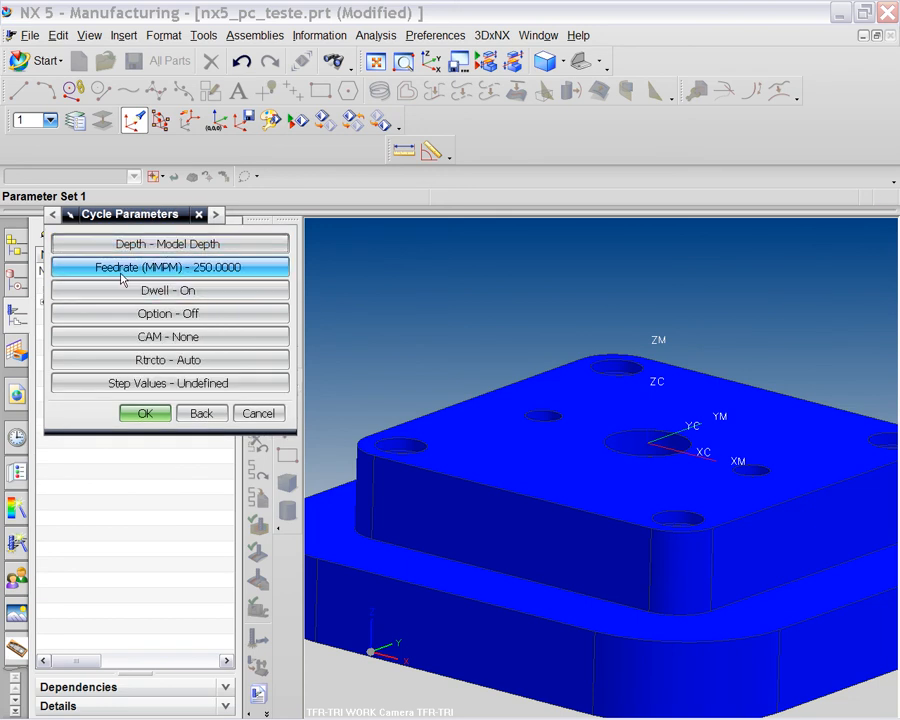
Set the cycle dwell to 1 second.
left_click(173, 292)
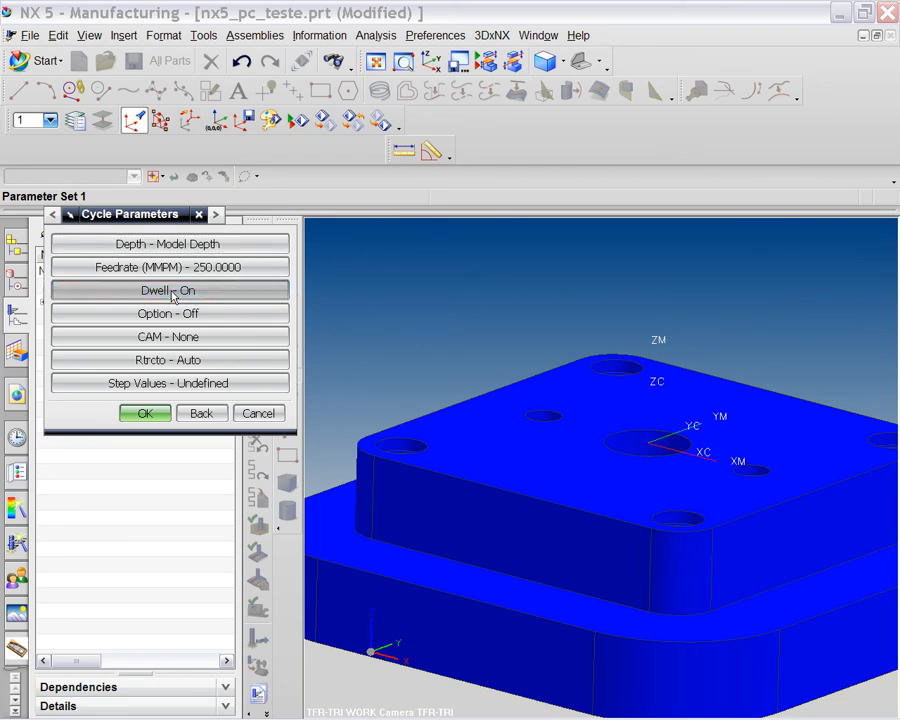
left_click(142, 294)
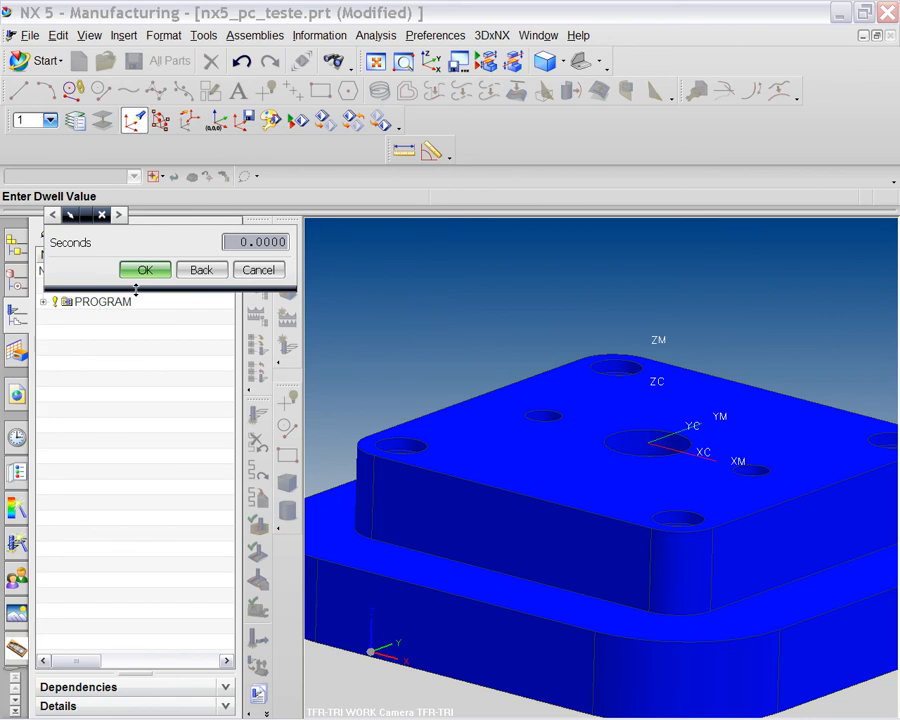
type("1")
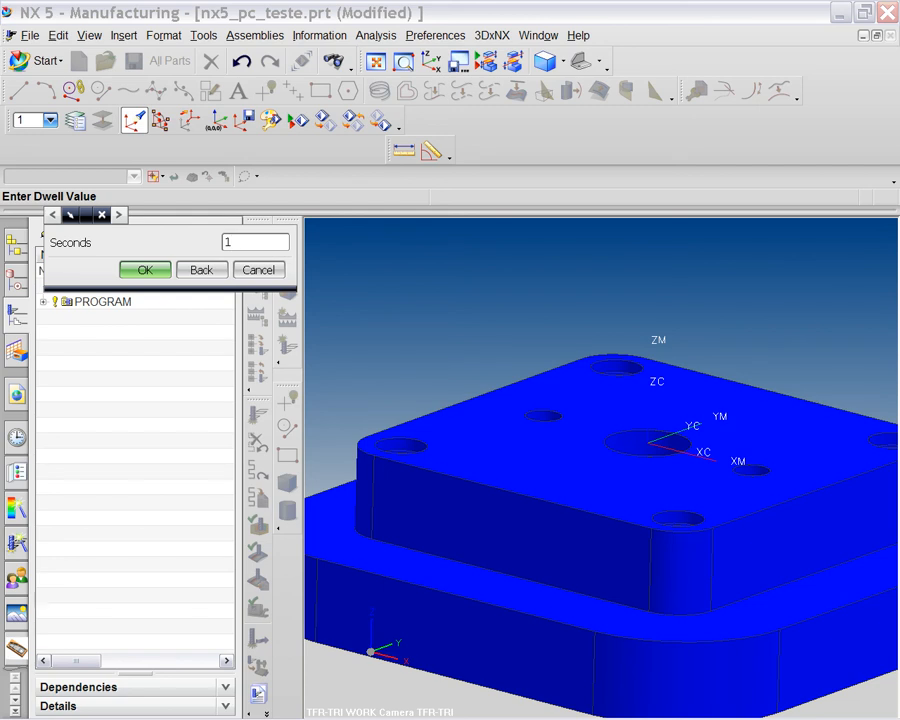
left_click(142, 270)
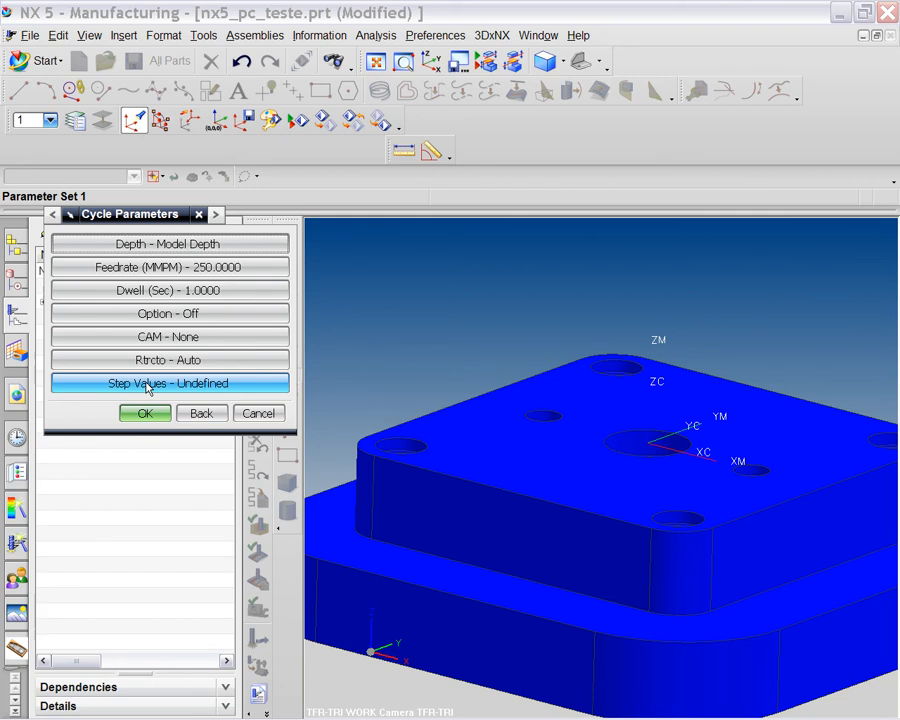
Enter a Step #1 value of 5 and accept the deep-drill cycle parameters.
left_click(146, 384)
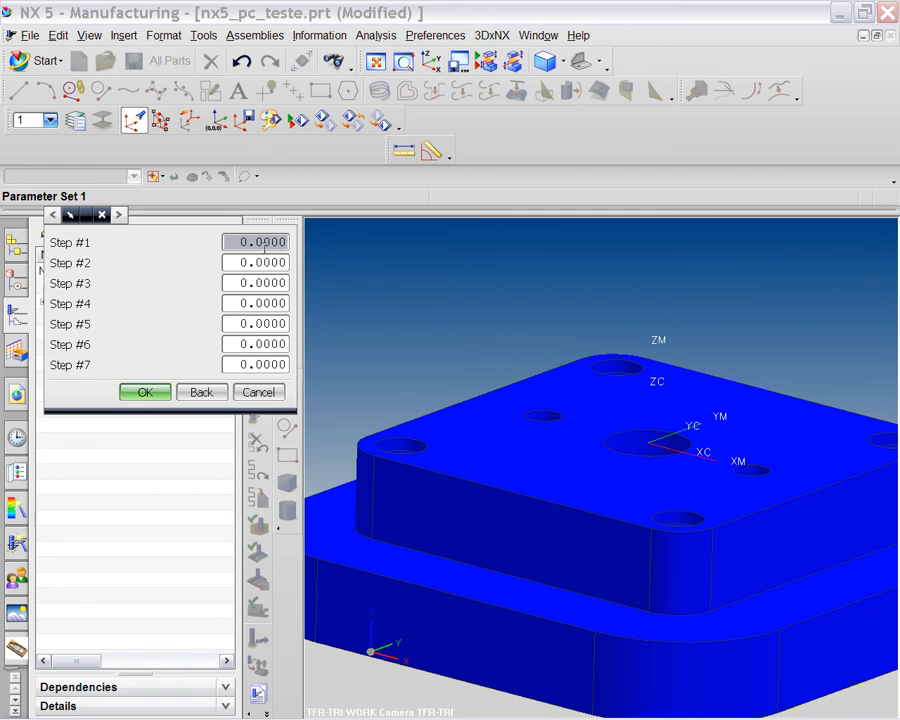
type("5")
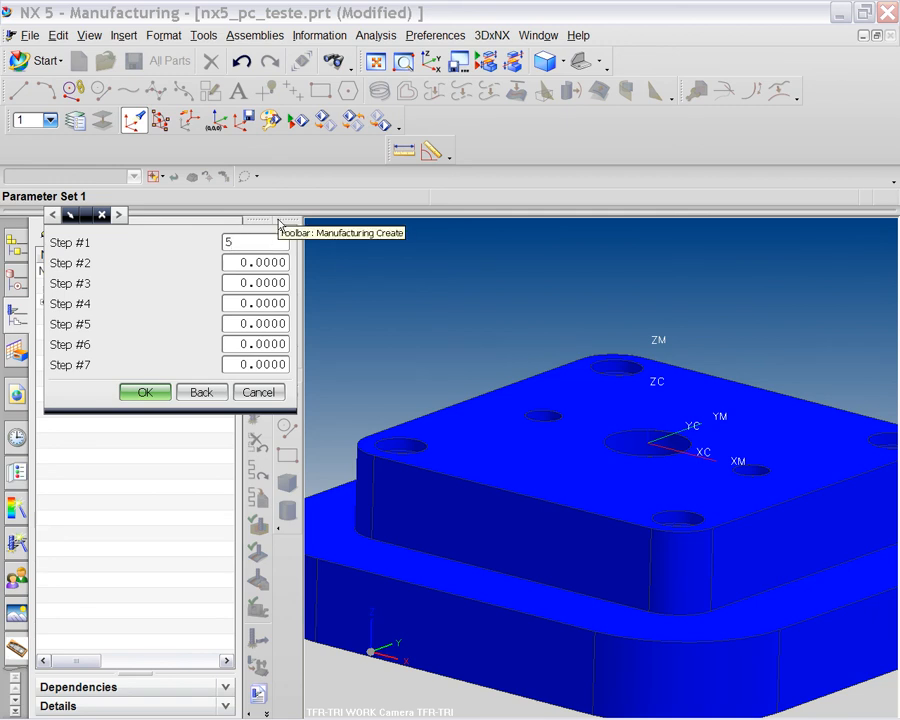
key("Return")
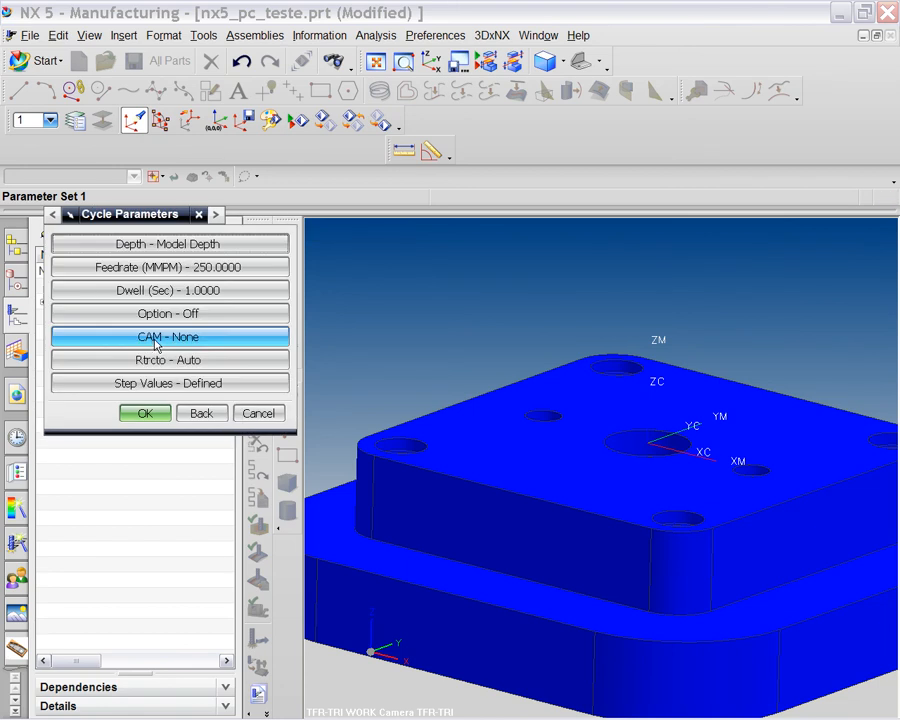
left_click(154, 416)
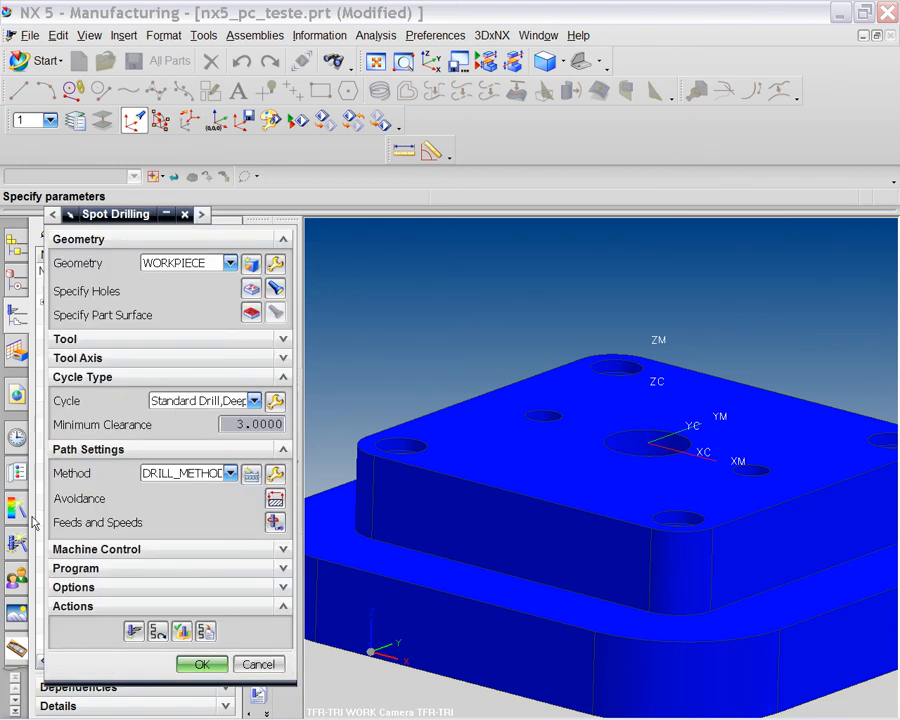
Generate the Standard Drill,Deep toolpath for the Spot Drilling operation.
left_click(134, 631)
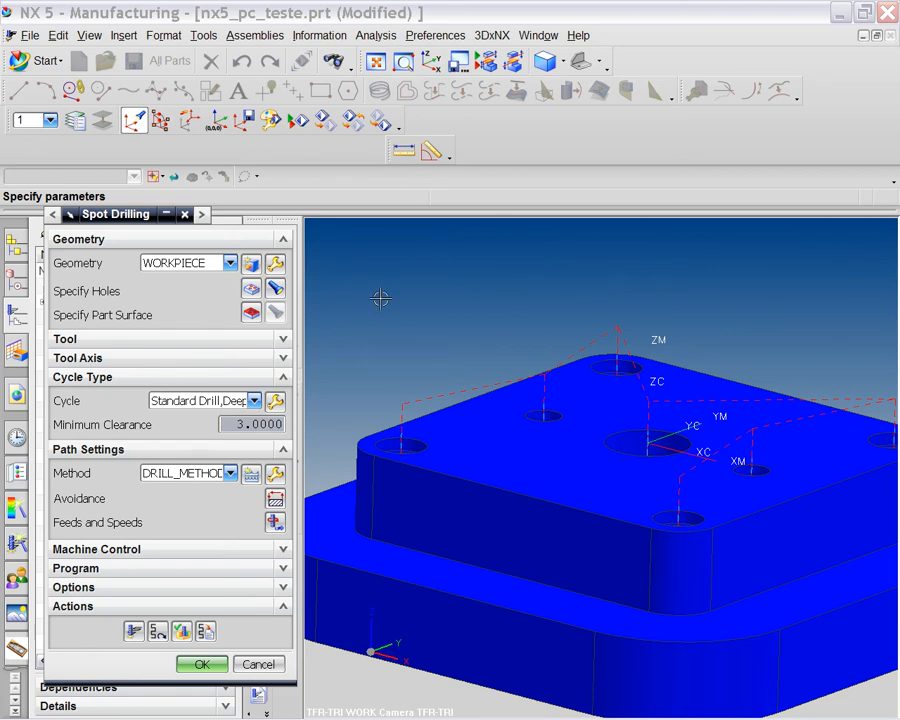
Open the Cycle list to browse options such as Standard Tap and Standard Bore.
left_click(256, 401)
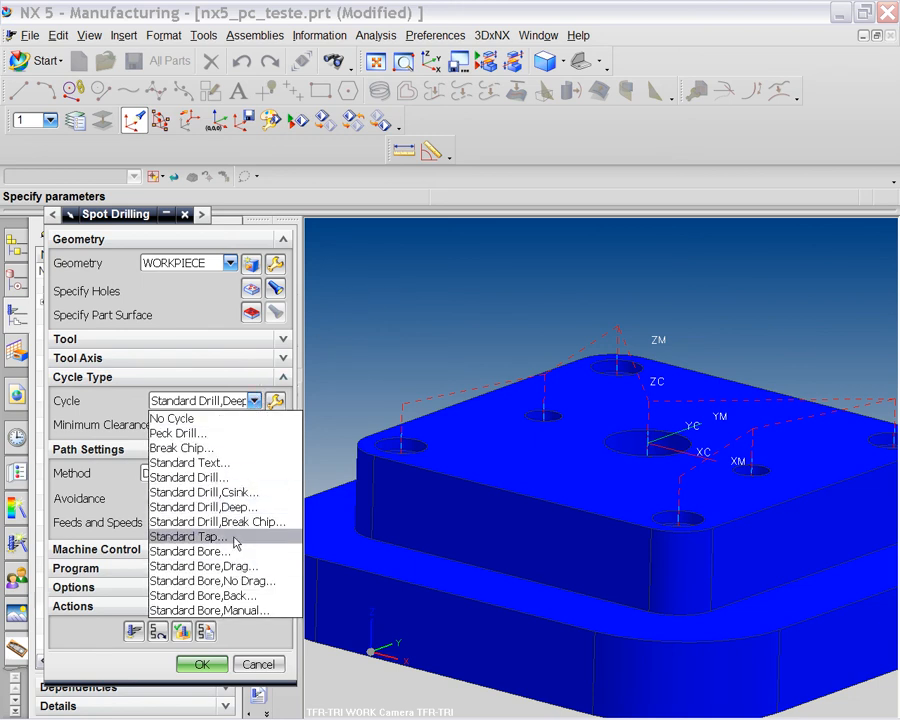